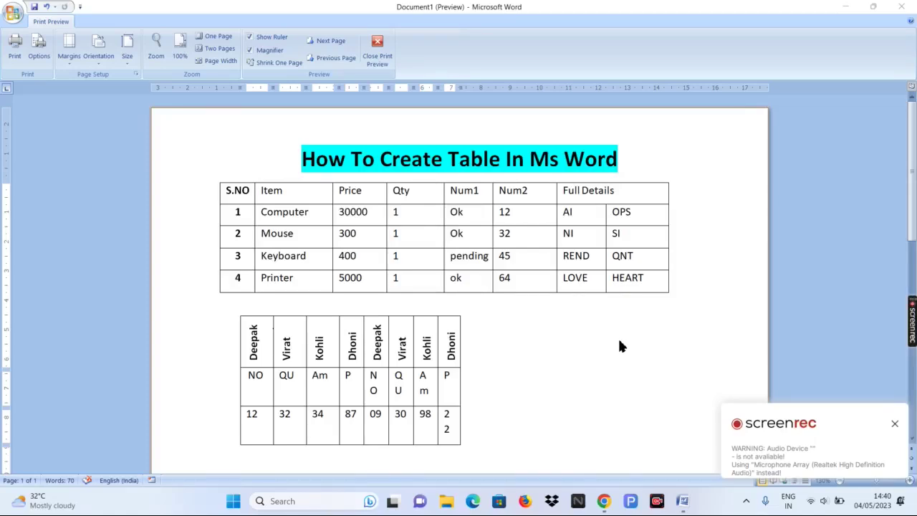
Step: Leave Print Preview to edit the document with its two finished tables
left_click(894, 424)
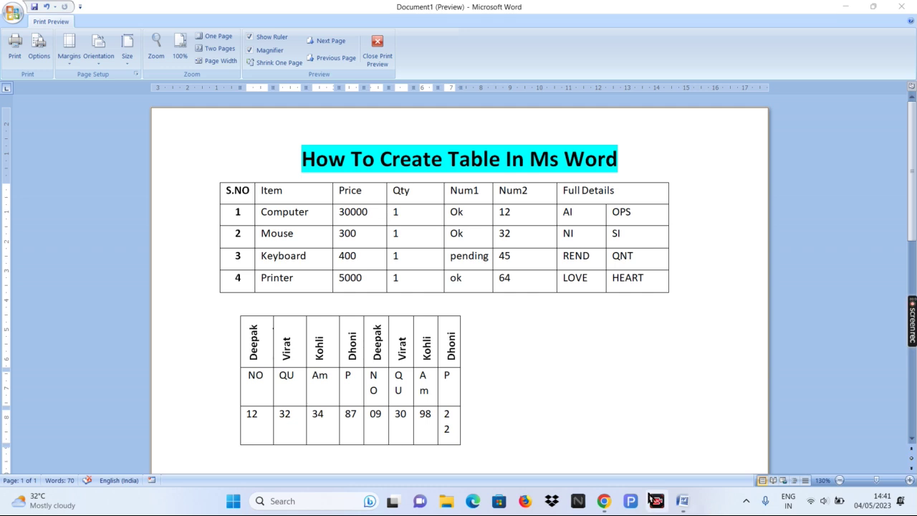
left_click(378, 49)
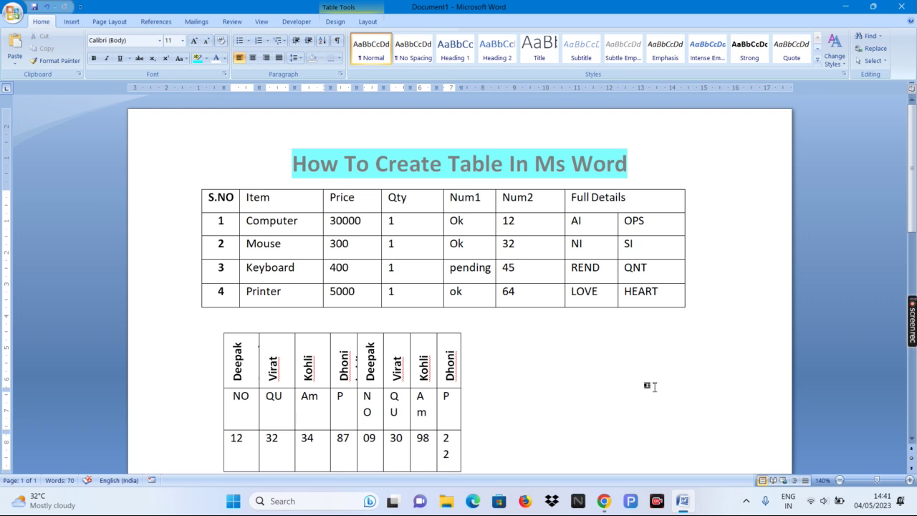
Step: Close Word and discard the unsaved changes to the table document
left_click(895, 11)
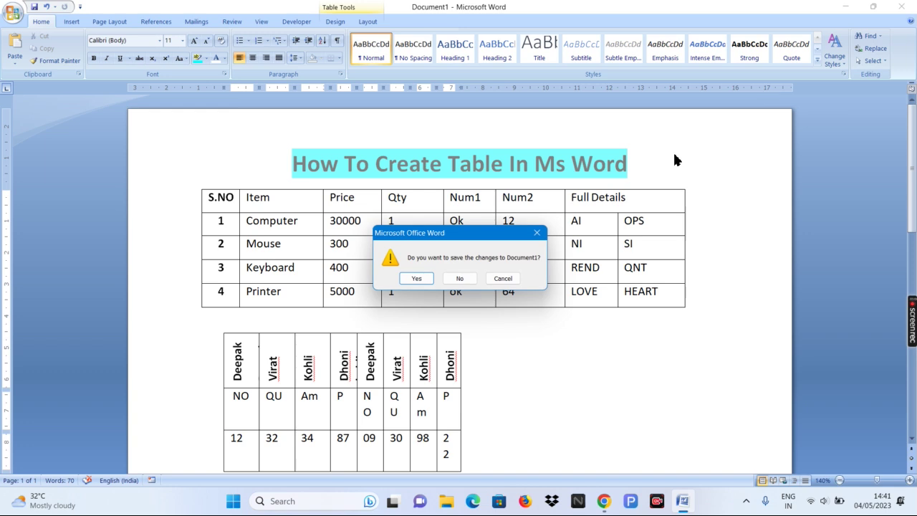
left_click(459, 279)
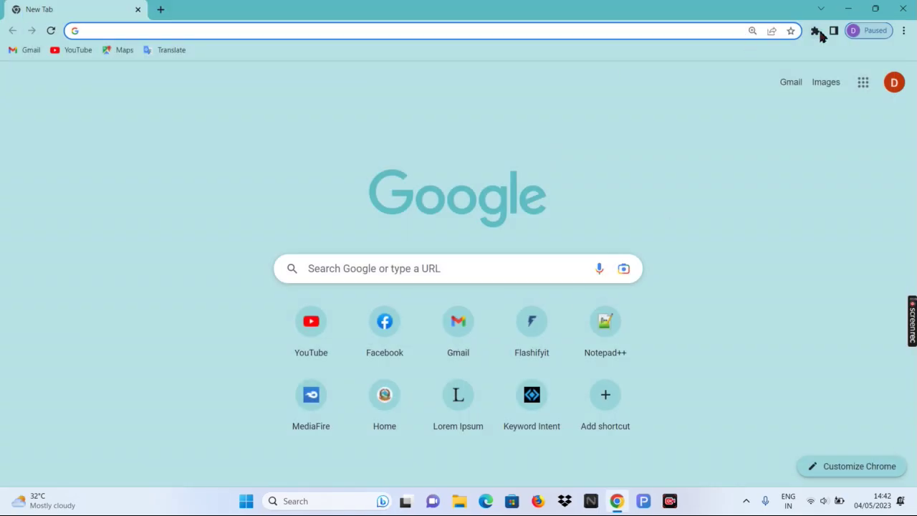
Step: Close Chrome and launch Microsoft Office Word 2007 from the taskbar search's Recent list
left_click(902, 8)
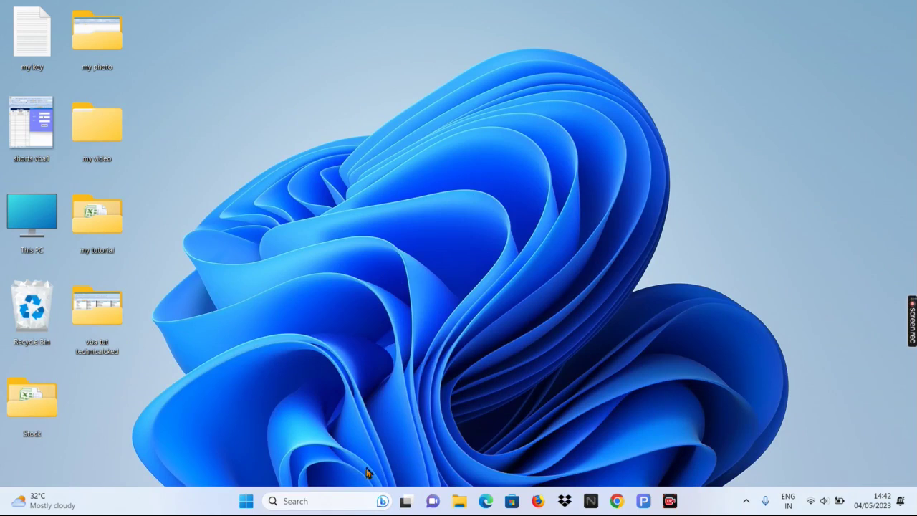
left_click(312, 501)
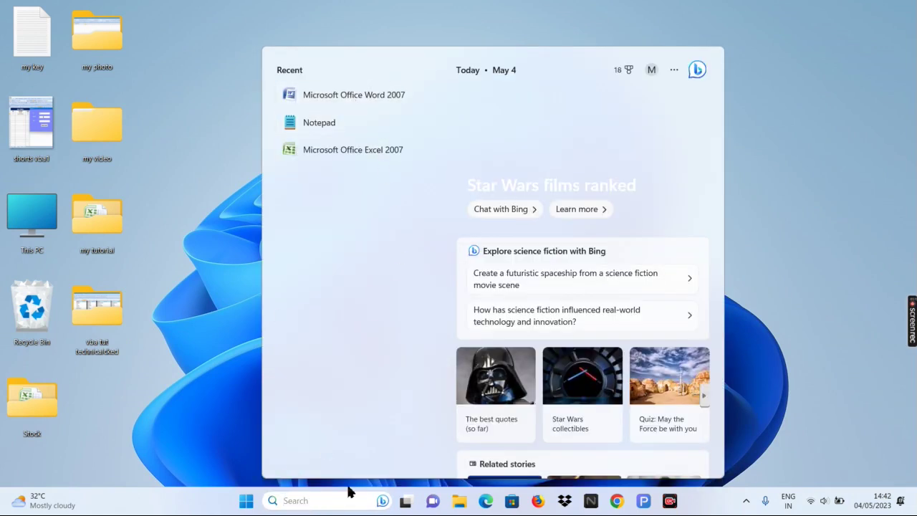
left_click(358, 93)
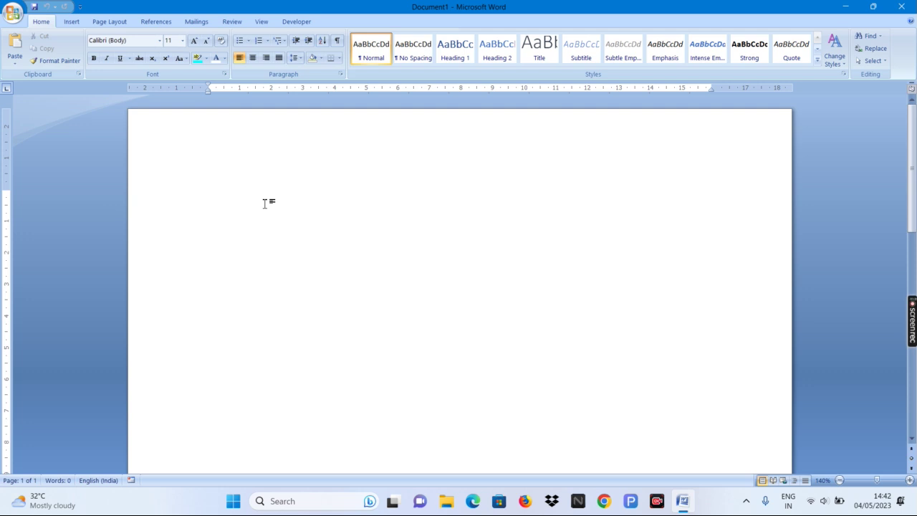
Step: Type a plus-and-hyphen line outlining four column segments on the blank page
type("a")
type("----")
type("--")
type("---------")
type("-+")
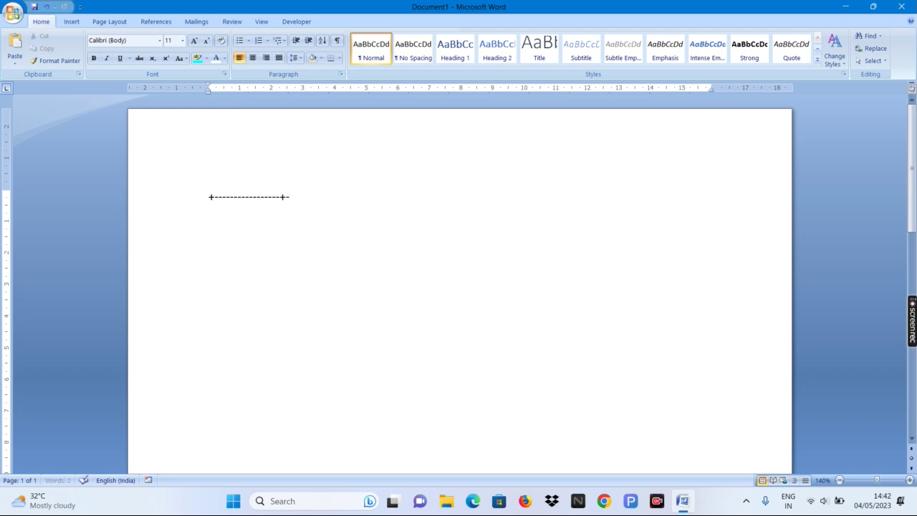
type("-----")
type("+--")
type("-----+-")
type("-----+--")
type("----+")
left_click_drag(401, 199, 206, 207)
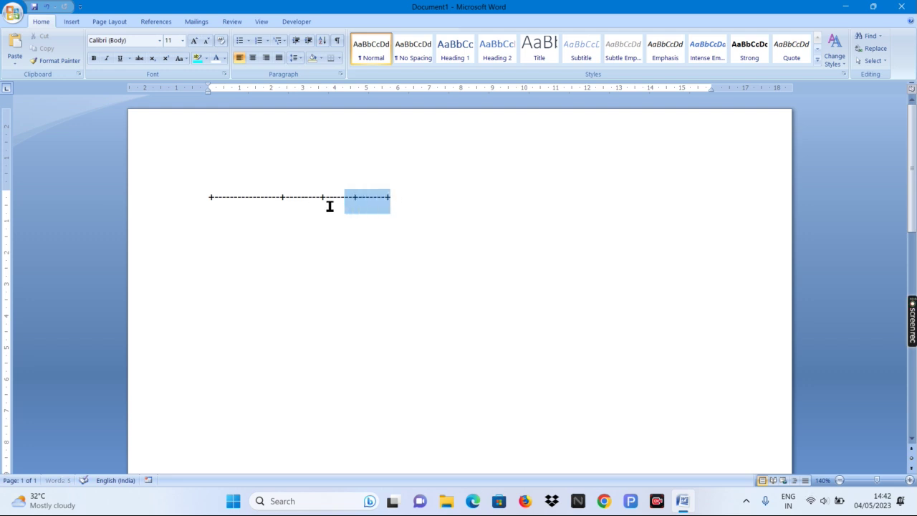
left_click(412, 197)
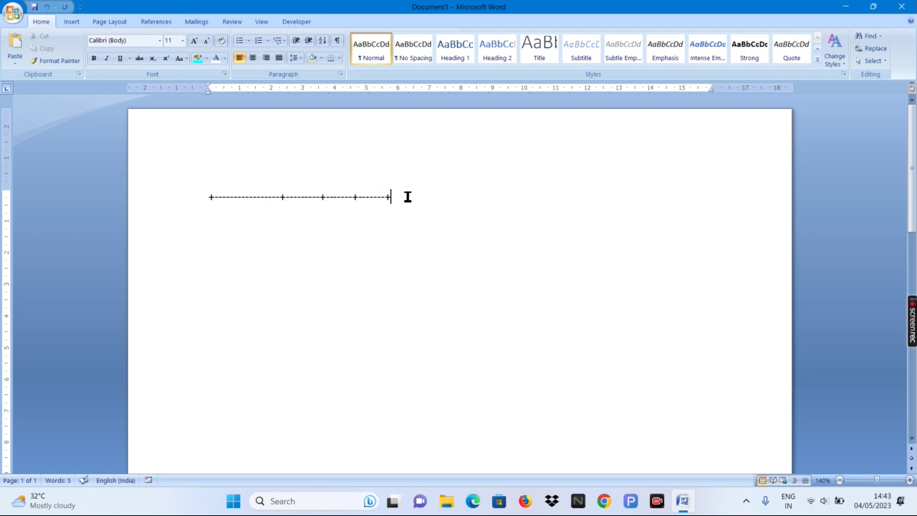
Step: Try converting the line into a table with Enter, add a row, then undo back to the line
key("Return")
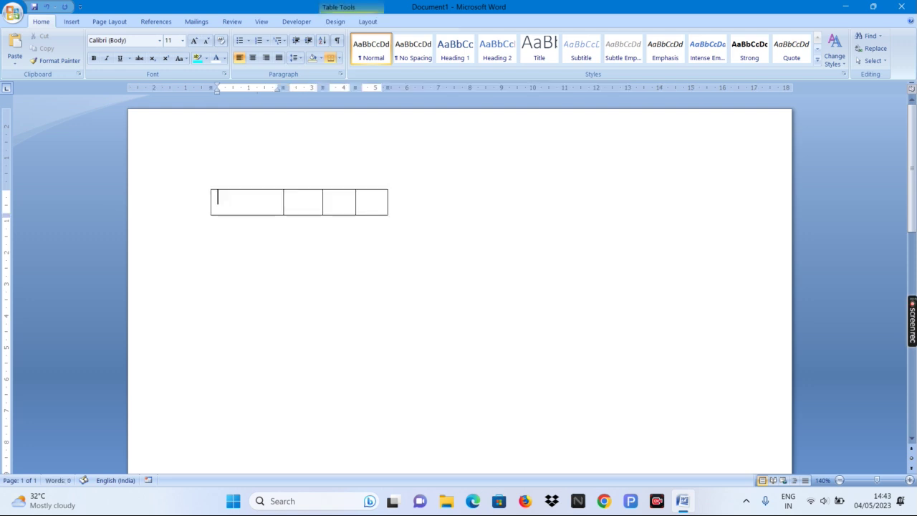
left_click(299, 201)
left_click(331, 200)
left_click(367, 204)
key("Tab")
key("Return")
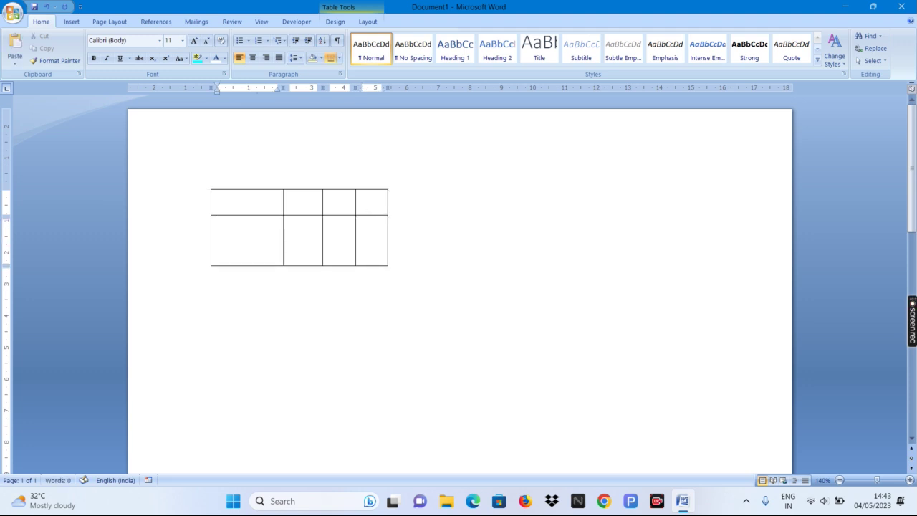
key("ctrl+z")
key("ctrl+z")
key("ctrl+z")
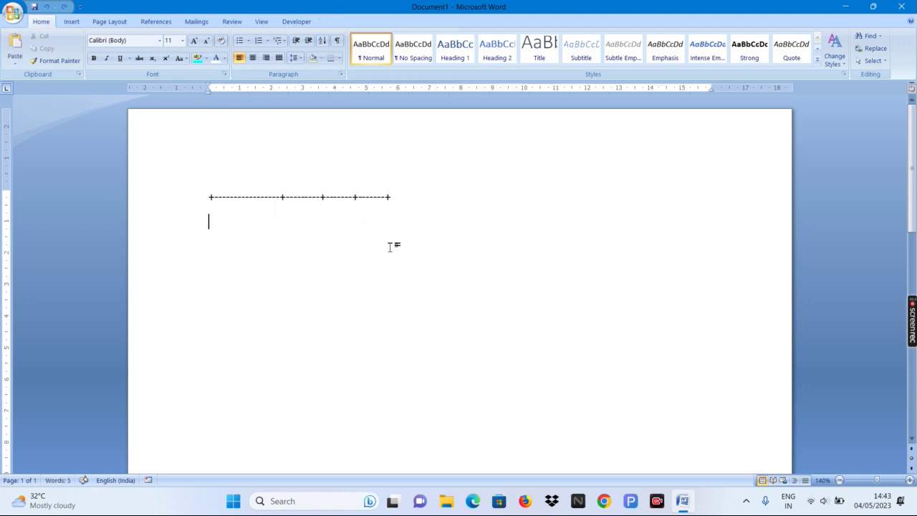
Step: Start a second line below the first dashed line, typing '++ ---'
left_click_drag(215, 198, 269, 199)
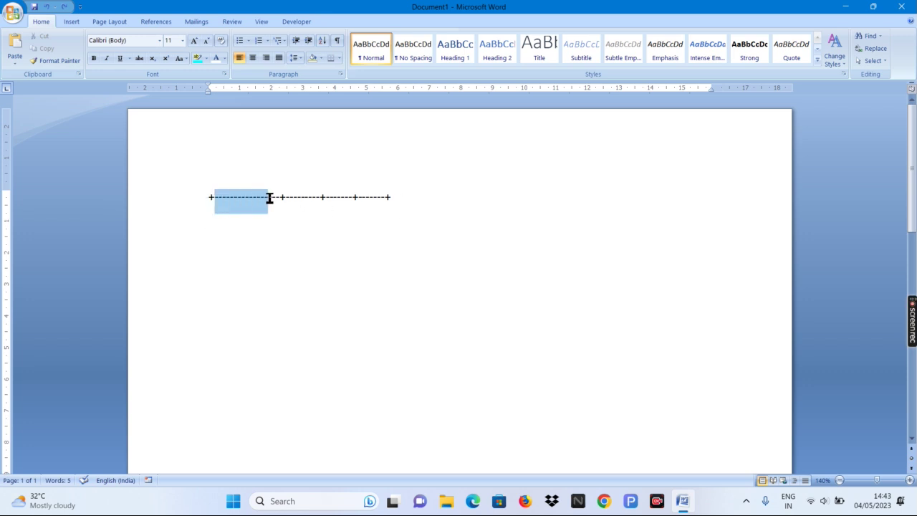
mouse_move(270, 199)
left_mouse_down()
mouse_move(215, 198)
mouse_move(289, 199)
mouse_move(209, 201)
left_mouse_up()
left_click(484, 253)
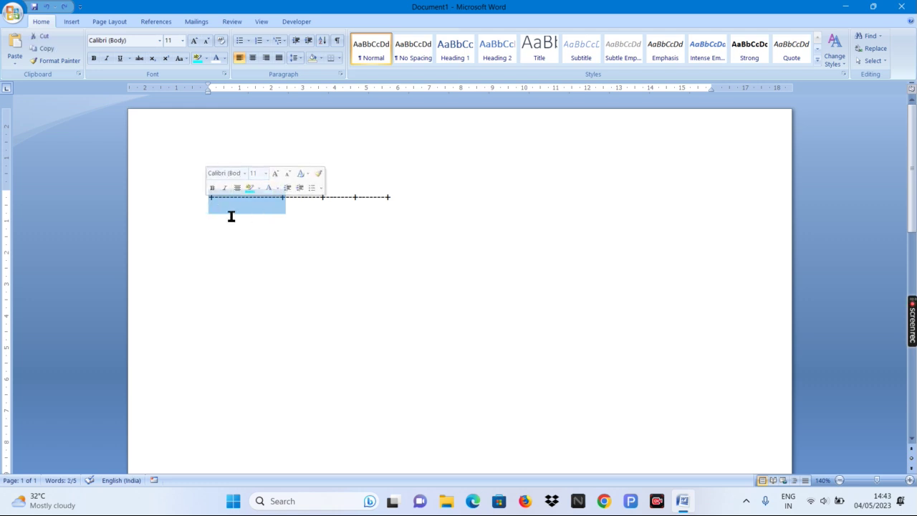
key("Left")
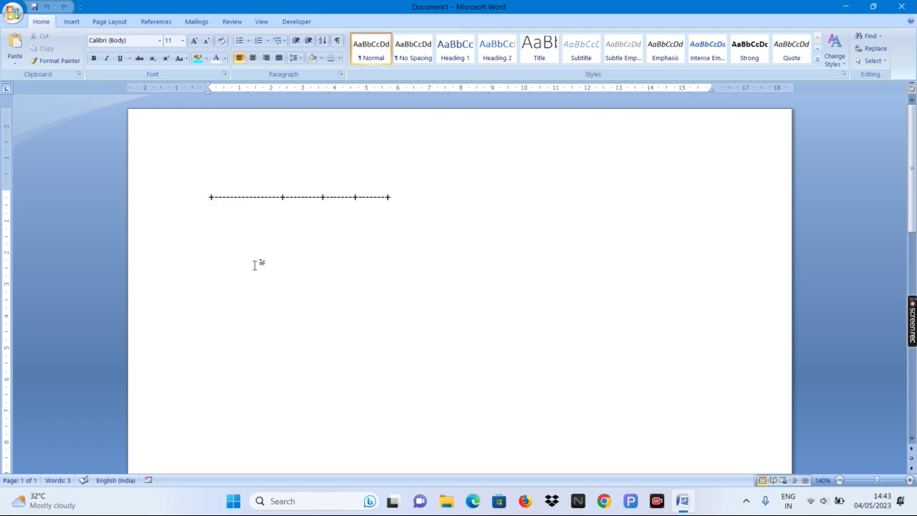
type("++")
type(" ---")
Step: Zoom in and extend the lower line into four plus-delimited dash segments, the last very long
left_click(909, 480)
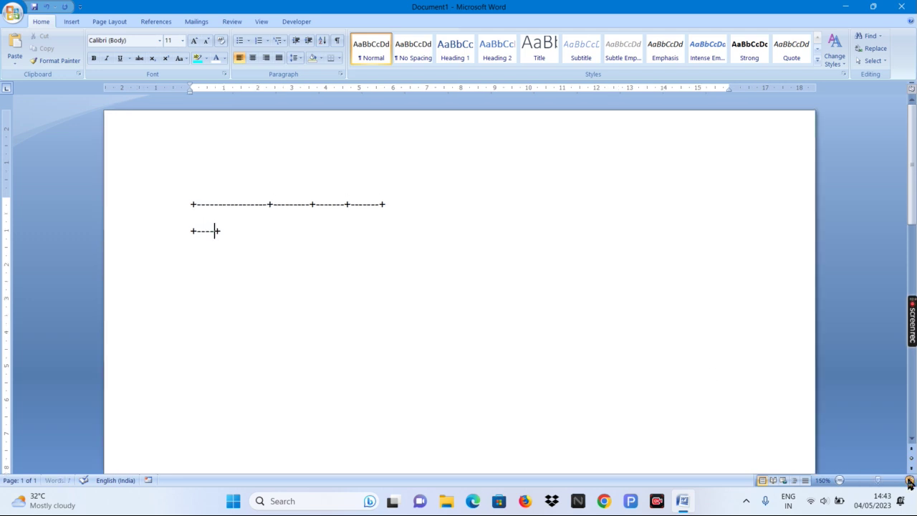
left_click(908, 480)
left_click(909, 480)
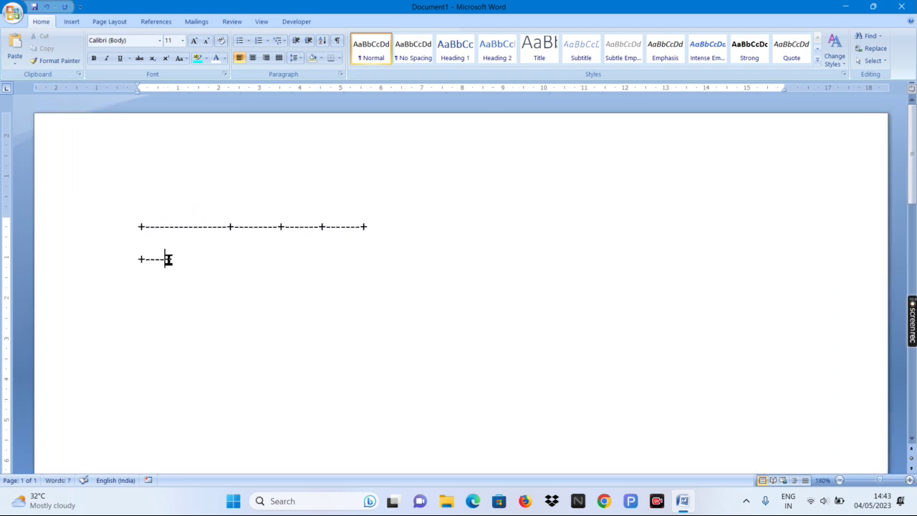
left_click_drag(166, 259, 148, 264)
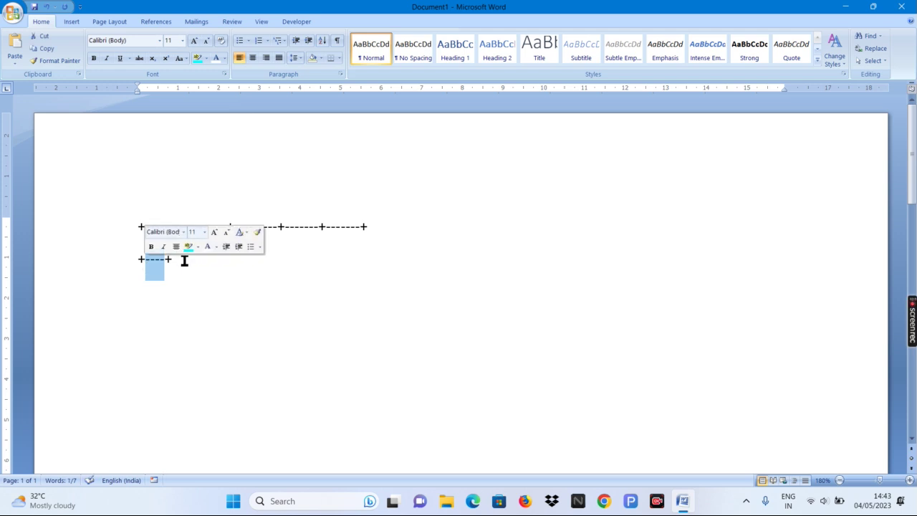
left_click(183, 264)
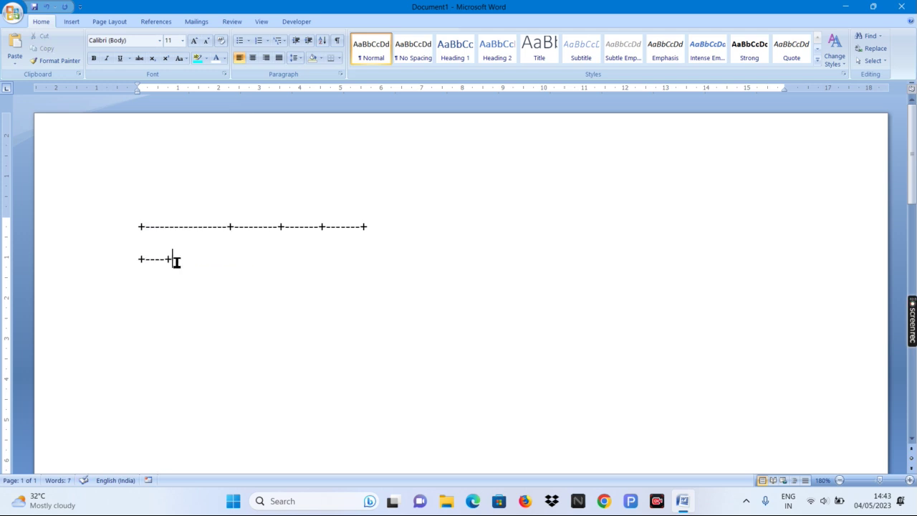
type("--------------------")
type("+")
left_click(145, 261)
left_click_drag(144, 262, 268, 263)
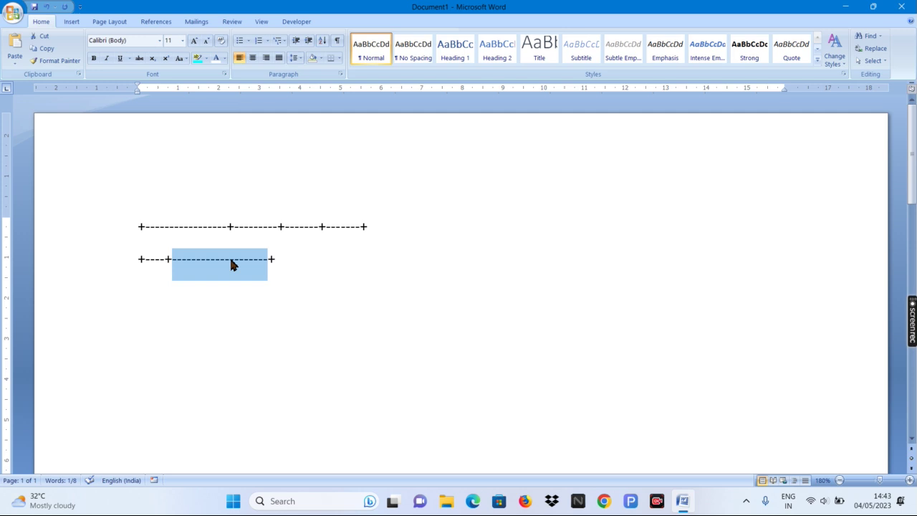
left_click(287, 258)
type("=")
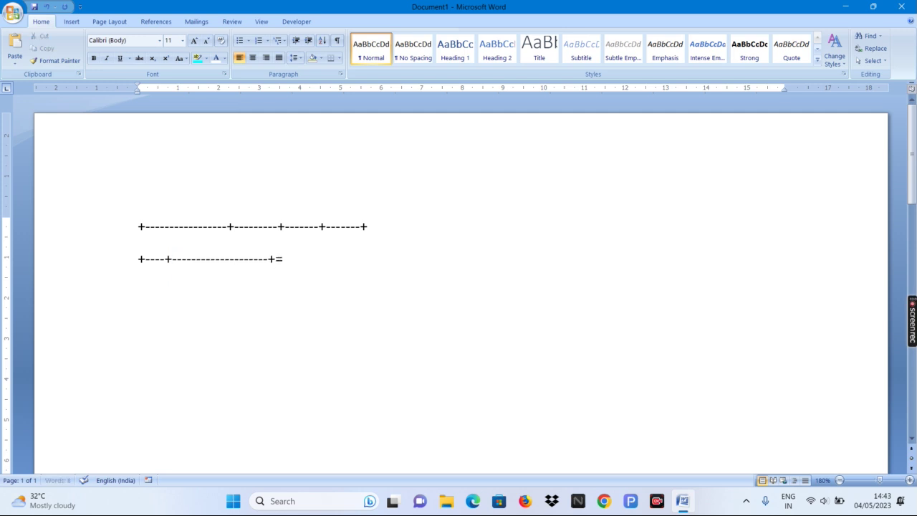
key("BackSpace")
type("-------")
type("+-----------------------------------------------------")
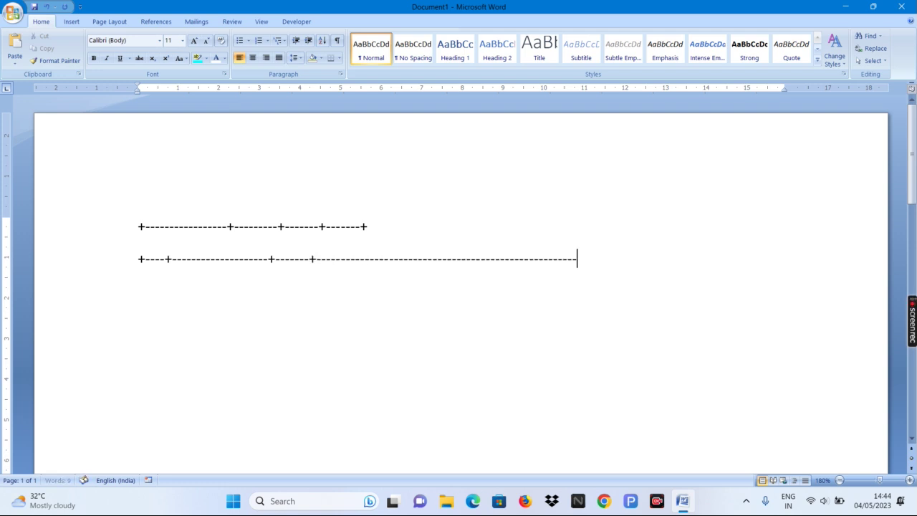
type("+")
Step: Convert the lower dashed line into a one-row, four-column table with Enter
left_click_drag(141, 264, 183, 258)
left_click_drag(198, 258, 559, 258)
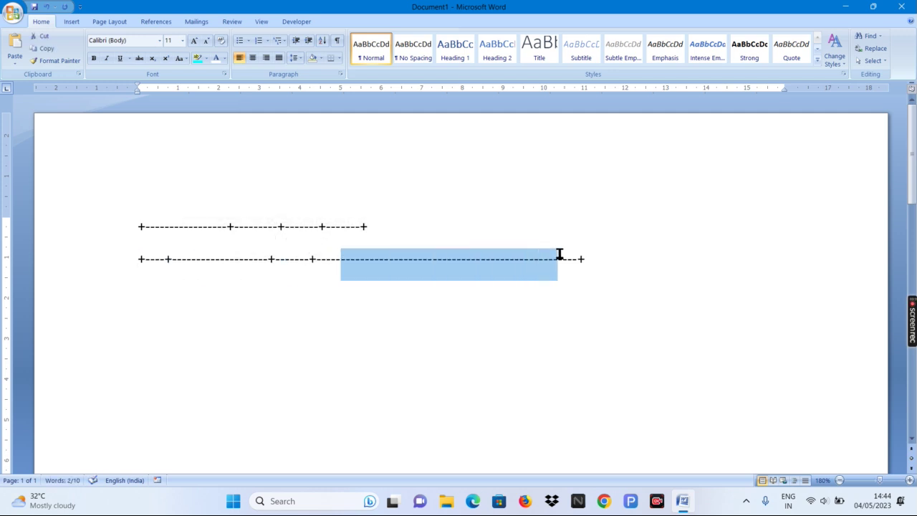
left_click(599, 259)
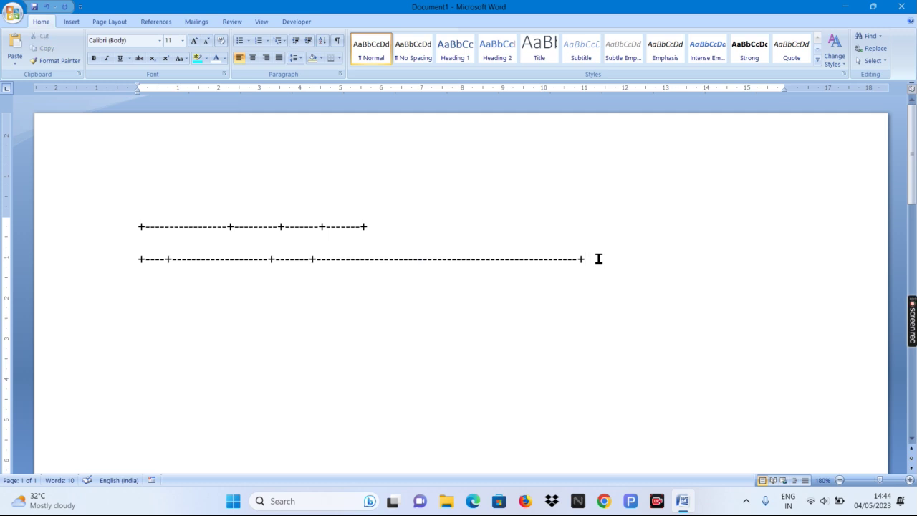
key("Return")
left_click(390, 271)
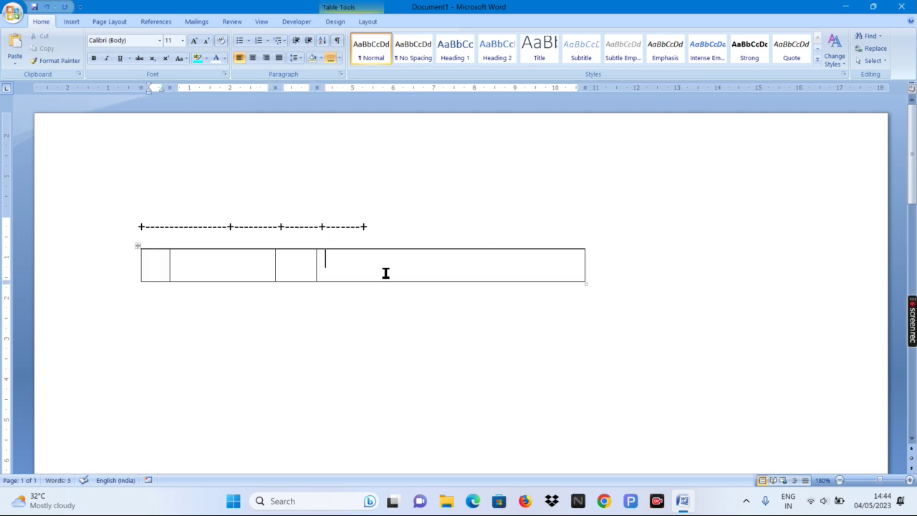
Step: Delete the plus-and-hyphen line and the four-column table below it, emptying Document1
left_click(294, 272)
left_click(246, 272)
left_click(164, 269)
left_click_drag(134, 229, 400, 212)
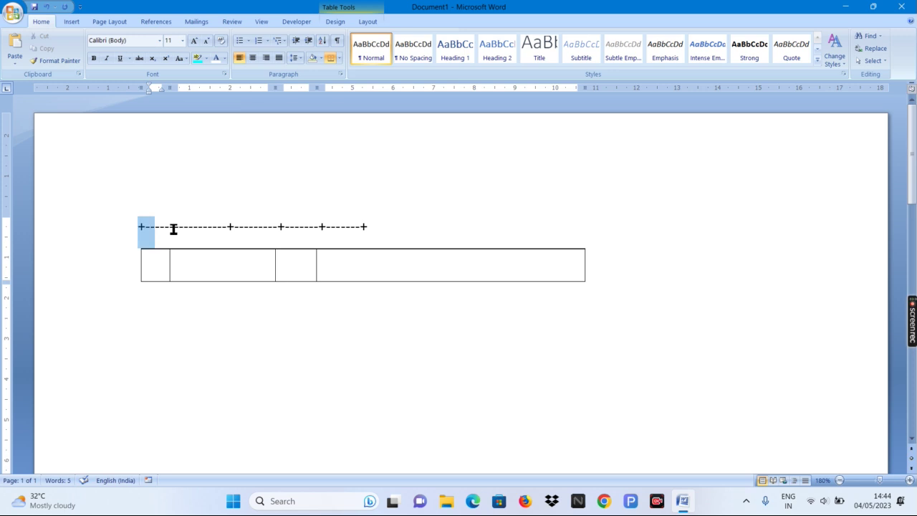
left_click(399, 213)
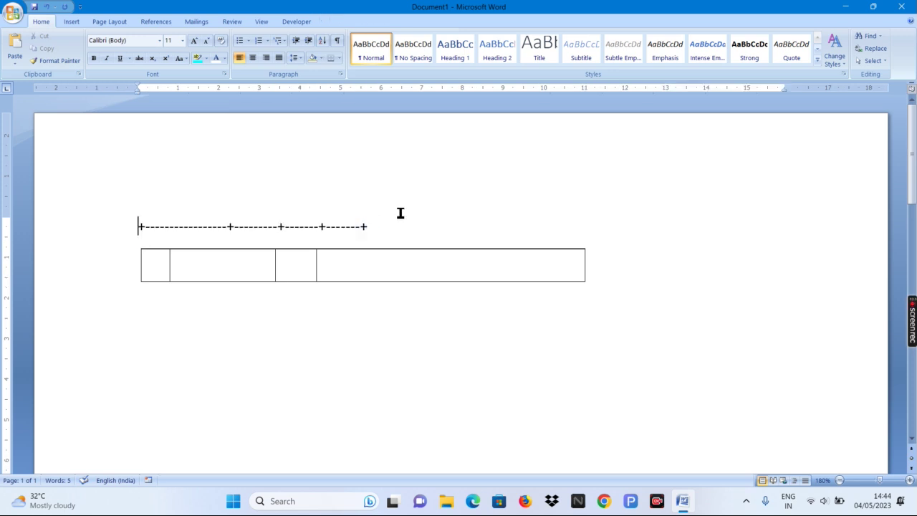
key("BackSpace")
key("BackSpace")
key("BackSpace")
key("BackSpace")
key("BackSpace")
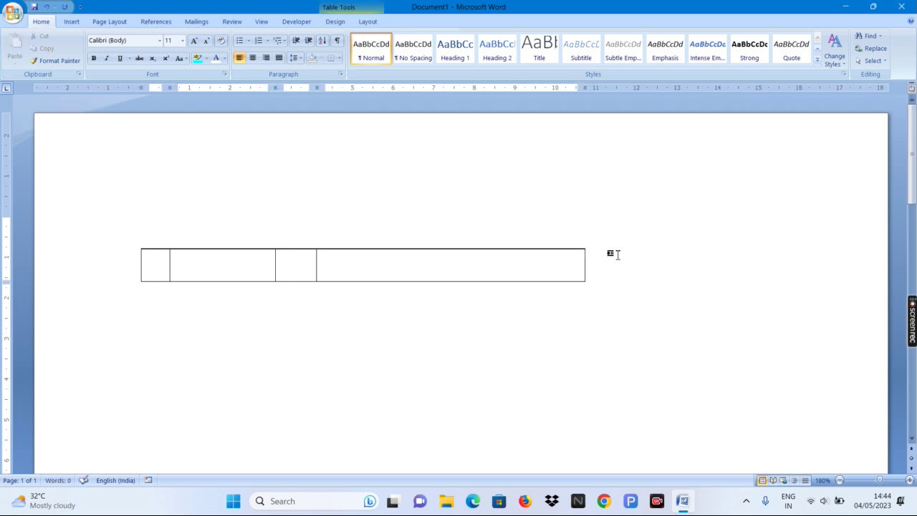
key("Down")
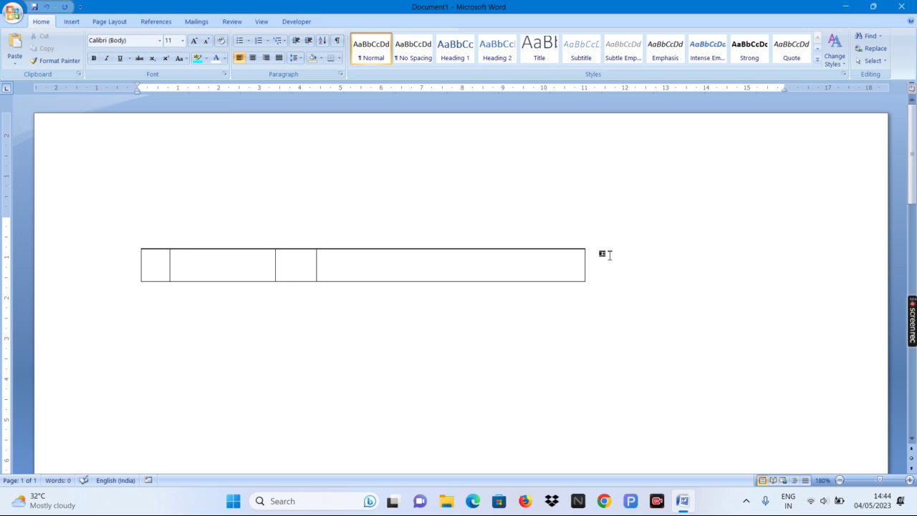
key("ctrl+z")
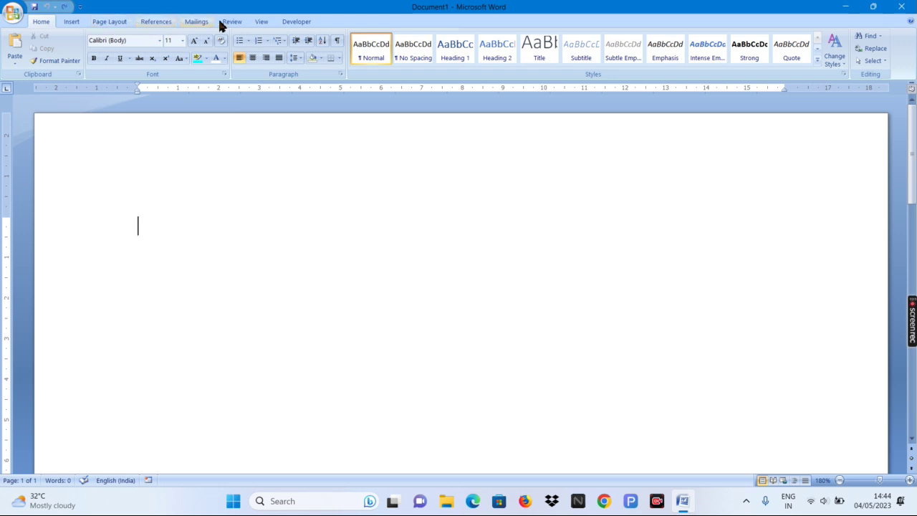
Step: Insert a 6-column by 4-row table from the Insert tab's Table grid
left_click(73, 23)
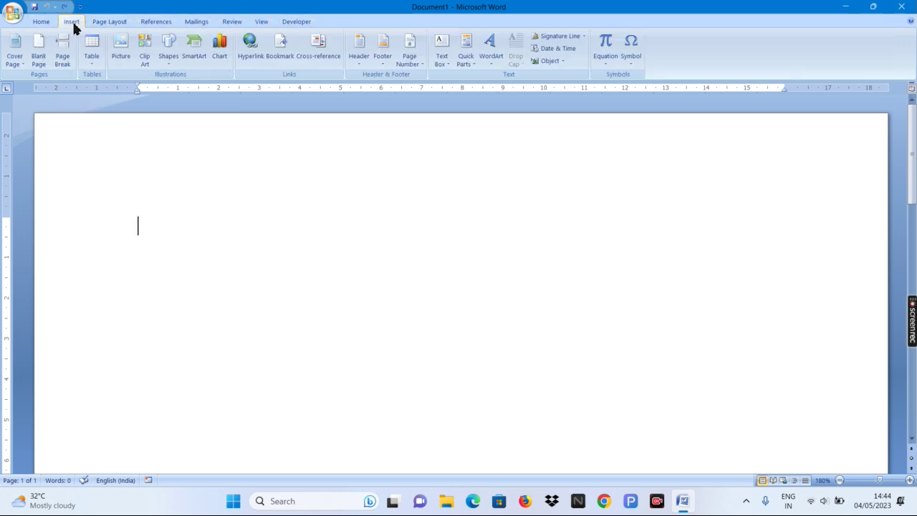
left_click(94, 71)
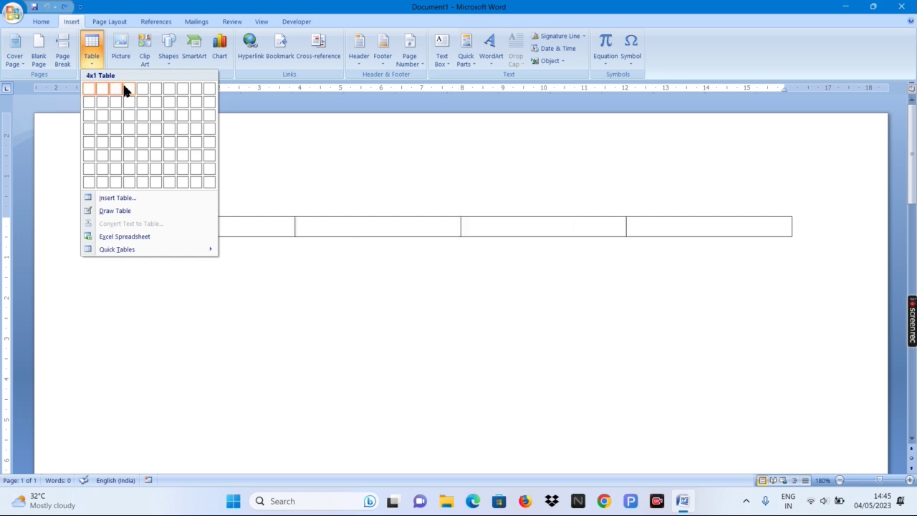
left_click(152, 132)
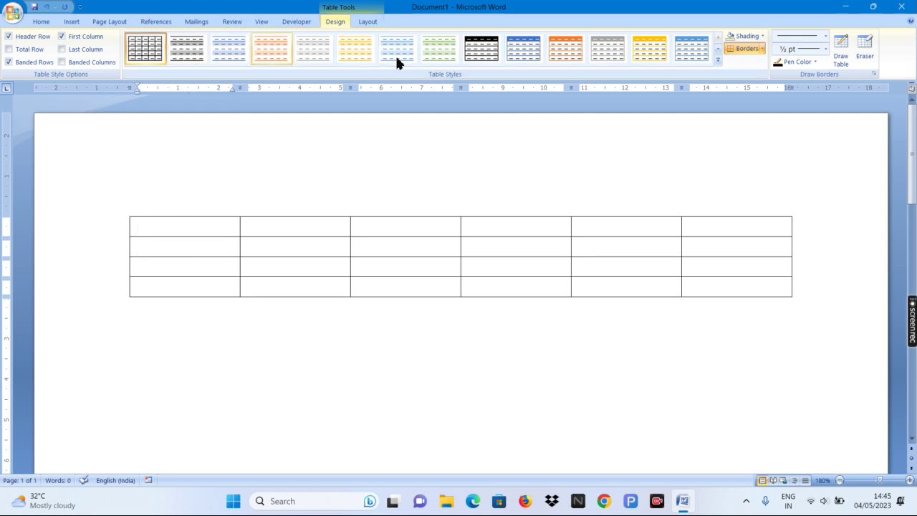
left_click(719, 61)
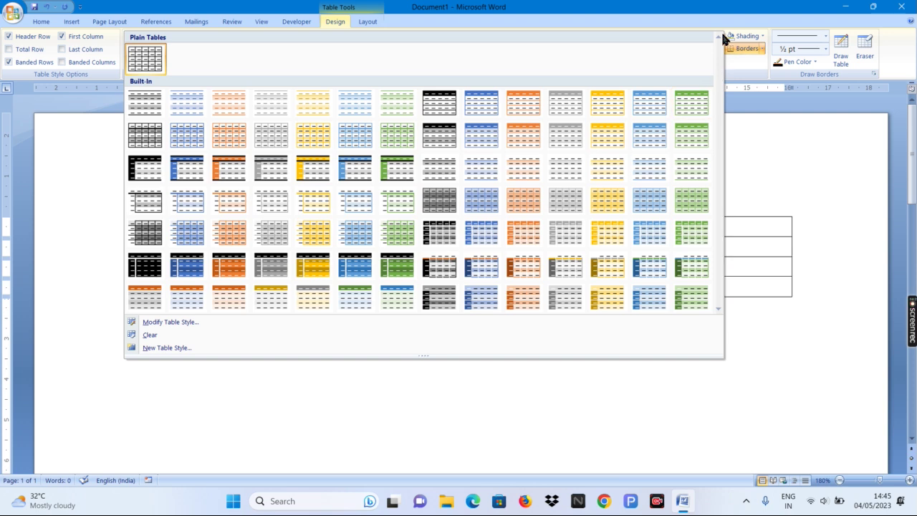
left_click(611, 104)
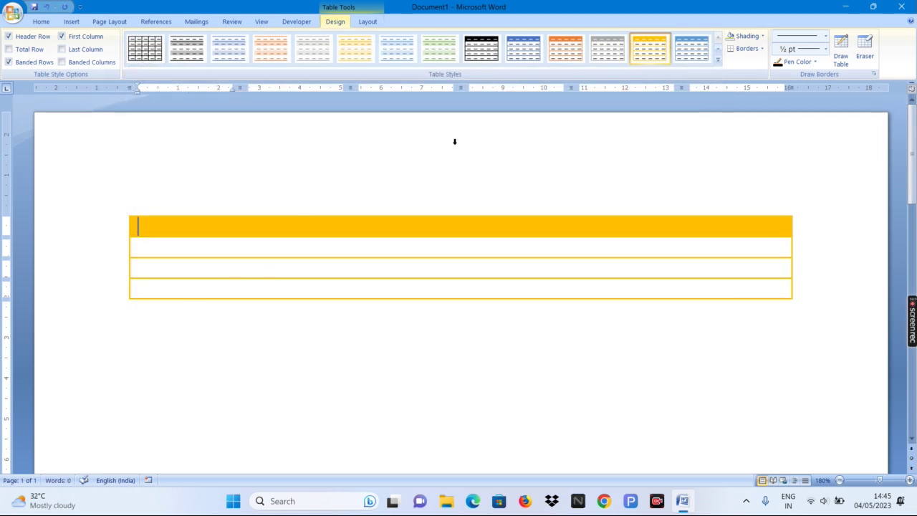
key("ctrl+z")
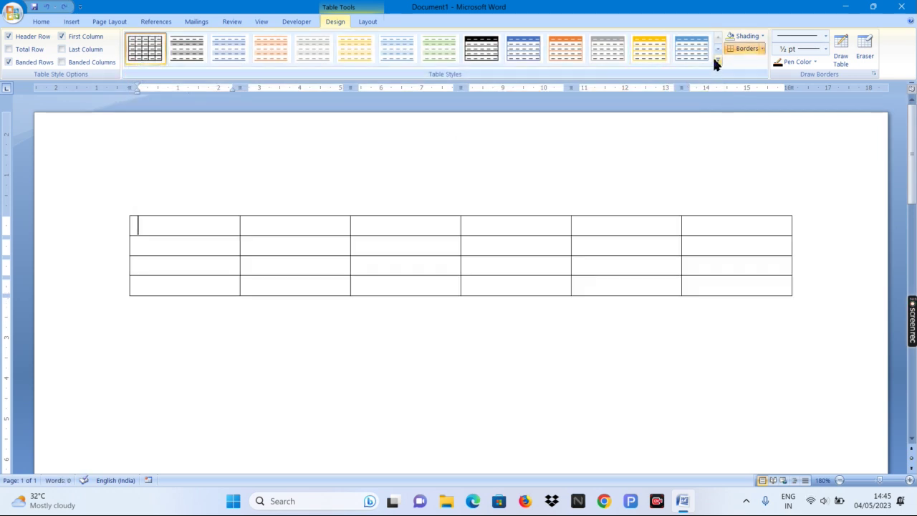
left_click(716, 59)
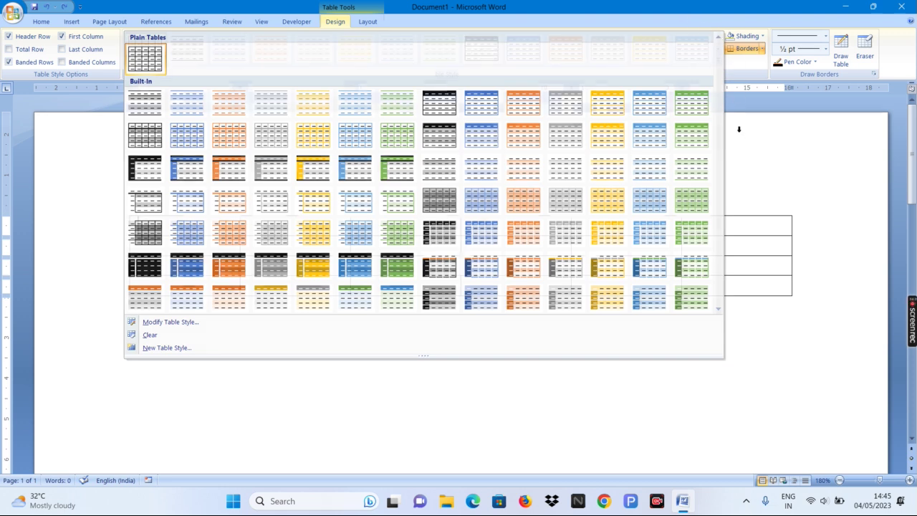
left_click(738, 127)
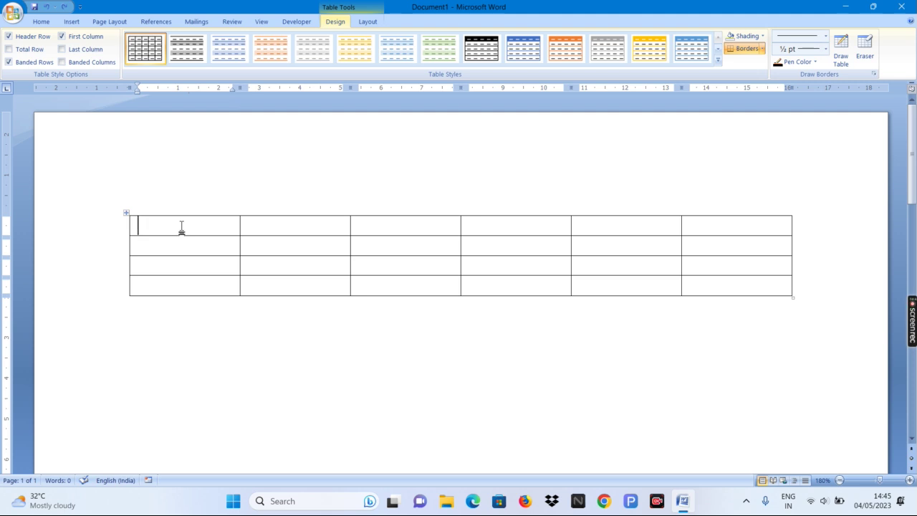
Step: Type the headings Name and Address into the first two header cells
left_click(266, 221)
left_click(394, 221)
left_click(200, 229)
key("Caps_Lock")
key("Caps_Lock")
type("N")
key("Caps_Lock")
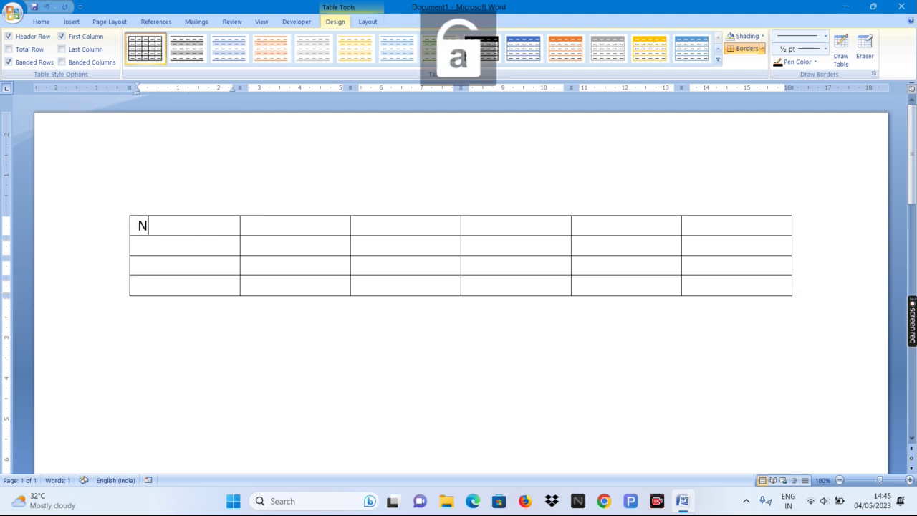
type("me")
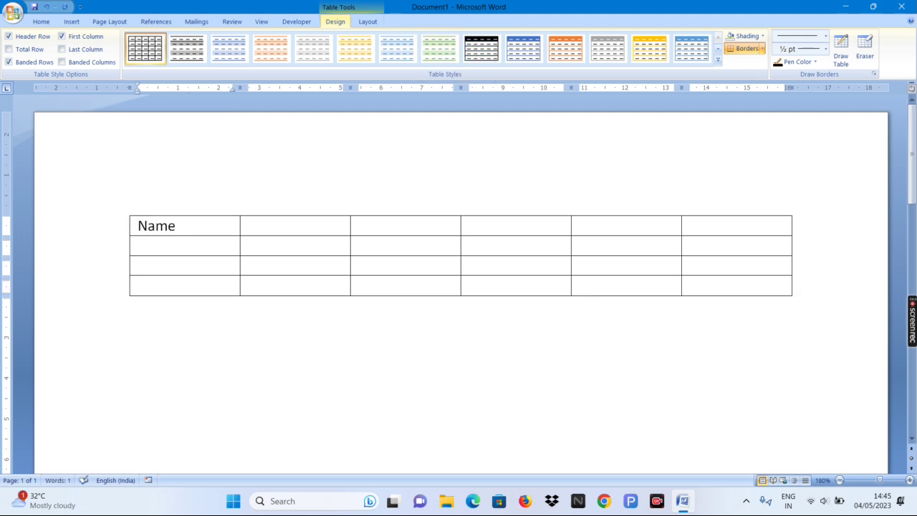
mouse_move(271, 225)
key("Tab")
type("address")
key("Tab")
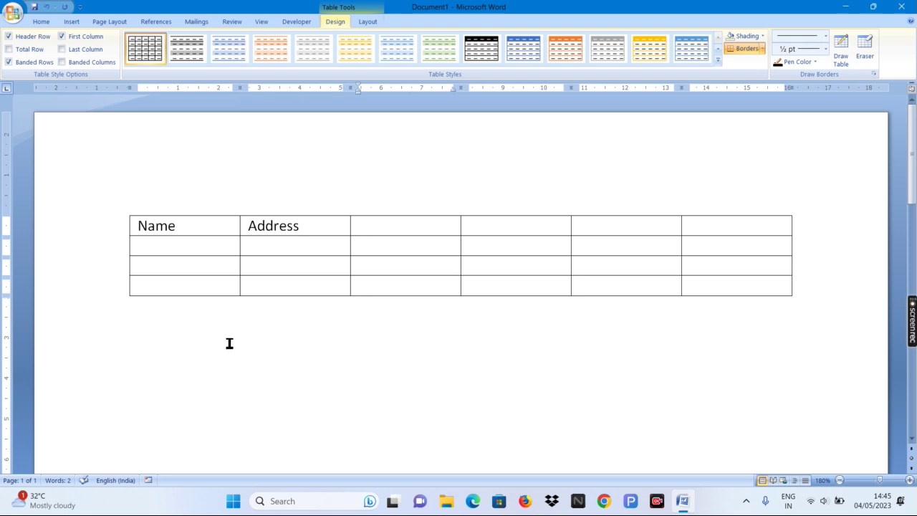
Step: Fill the remaining header cells with Contact, Add, Add2 and Add3
type("co")
type("t")
key("Tab")
type("add")
key("Tab")
type("add2")
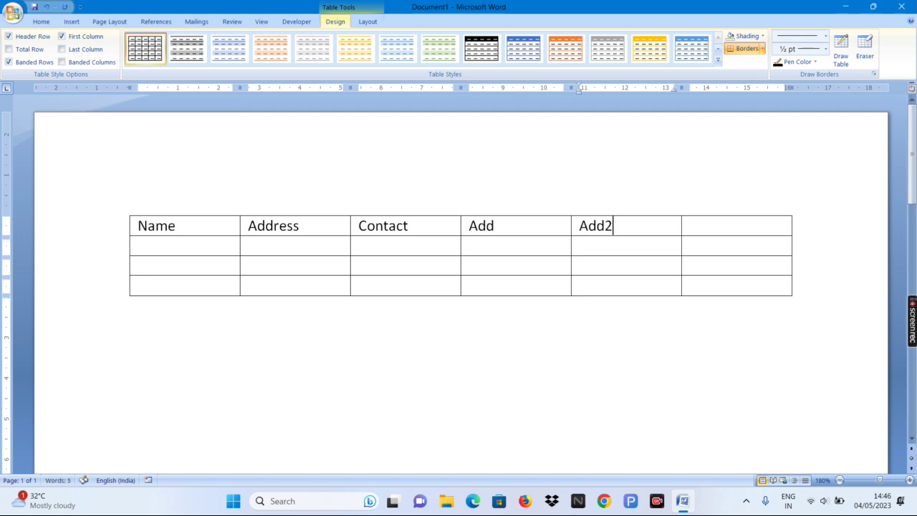
key("Tab")
type("a")
type("3")
Step: Step back and forth through the header cells and into rows 2 and 3
key("shift+Tab")
key("shift+Tab")
key("shift+Tab")
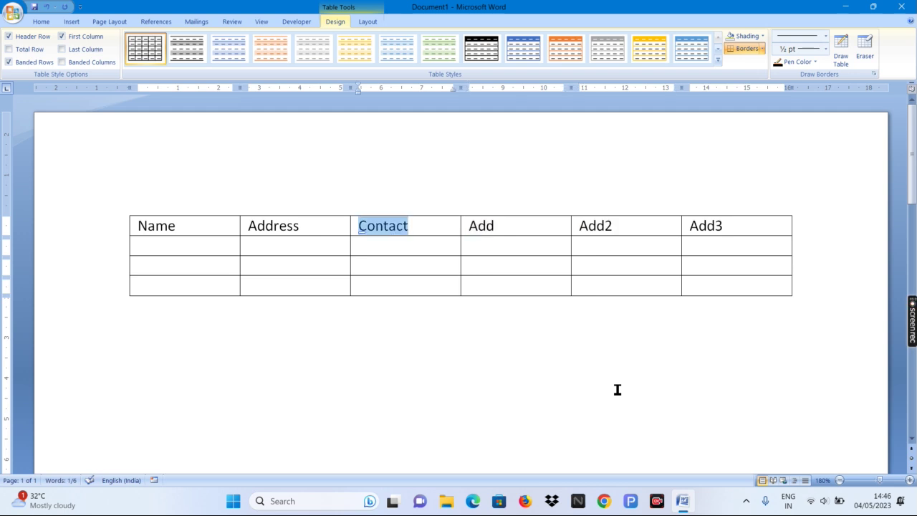
key("shift+Tab")
key("shift+Tab")
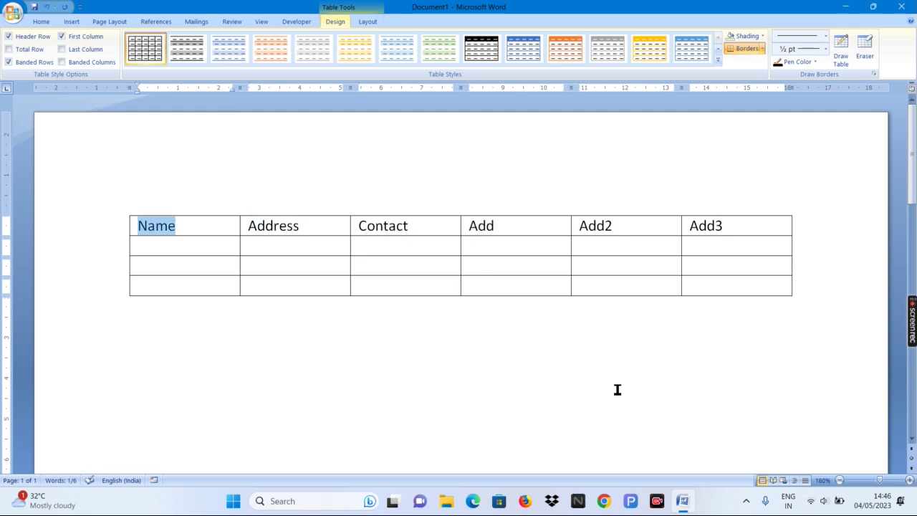
key("Tab")
key("Tab")
key("Tab")
key("Tab")
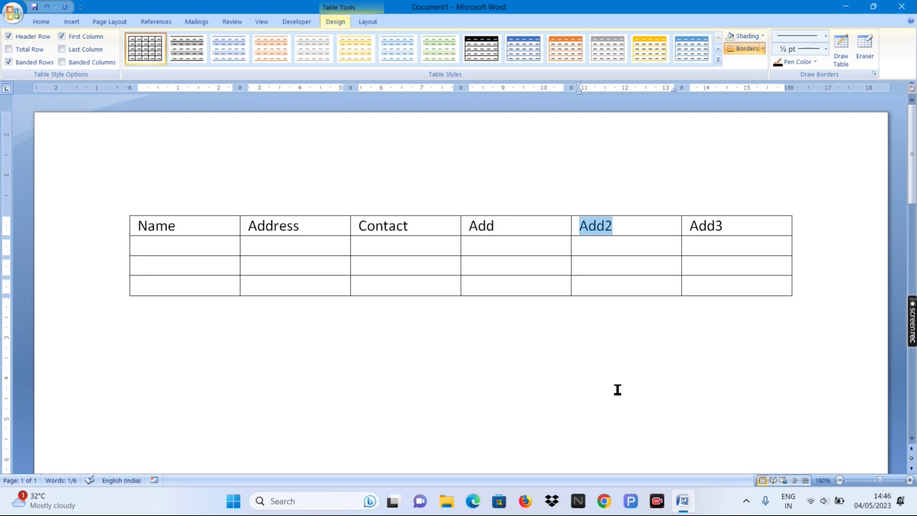
key("Tab")
key("Tab")
key("Tab")
key("Tab")
key("Tab")
key("Tab")
key("Tab")
key("Tab")
key("shift+Tab")
key("shift+Tab")
key("shift+Tab")
key("shift+Tab")
key("shift+Tab")
key("shift+Tab")
key("shift+Tab")
key("shift+Tab")
key("shift+Tab")
key("shift+Tab")
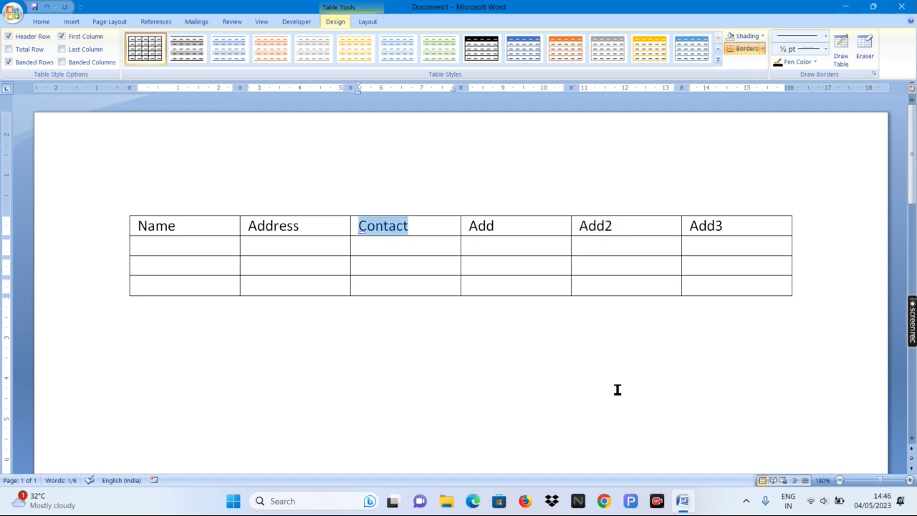
key("Tab")
key("Tab")
key("Tab")
key("Tab")
key("Tab")
key("Tab")
key("Right")
key("Right")
key("Right")
key("Right")
key("Right")
key("Right")
key("Right")
key("Right")
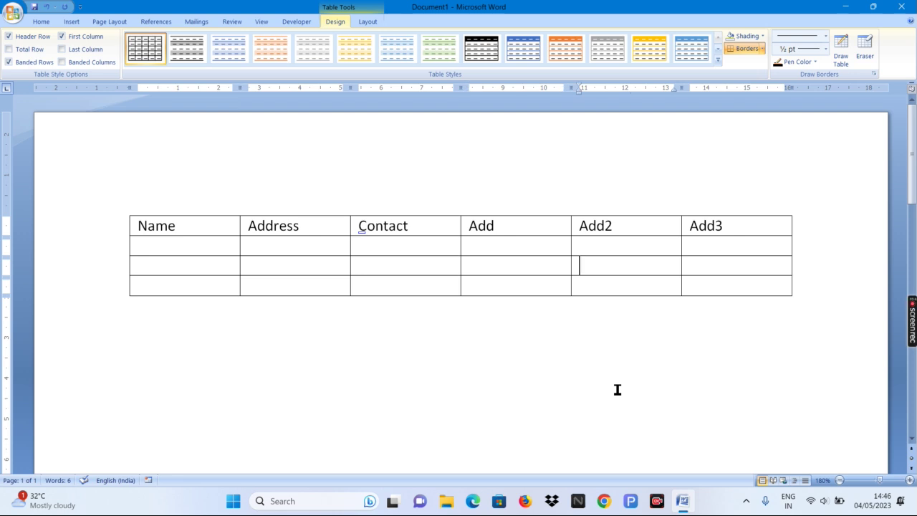
key("Left")
key("Left")
key("Left")
key("Left")
key("Left")
key("Left")
key("Left")
key("Left")
key("Left")
key("Left")
key("Left")
key("Left")
key("Left")
key("Left")
key("Left")
key("Left")
key("Left")
key("Left")
key("Left")
key("Left")
key("Left")
key("Left")
Step: Enter Name1, Name2 and Name3 in the first cells of rows 2–4
left_click(174, 244)
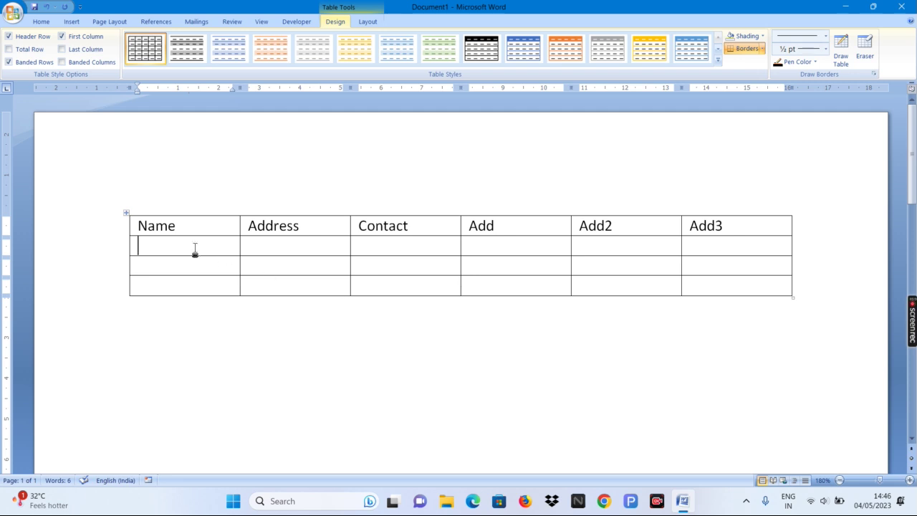
type("na")
type("1")
type("name2")
left_click(143, 288)
type("name3")
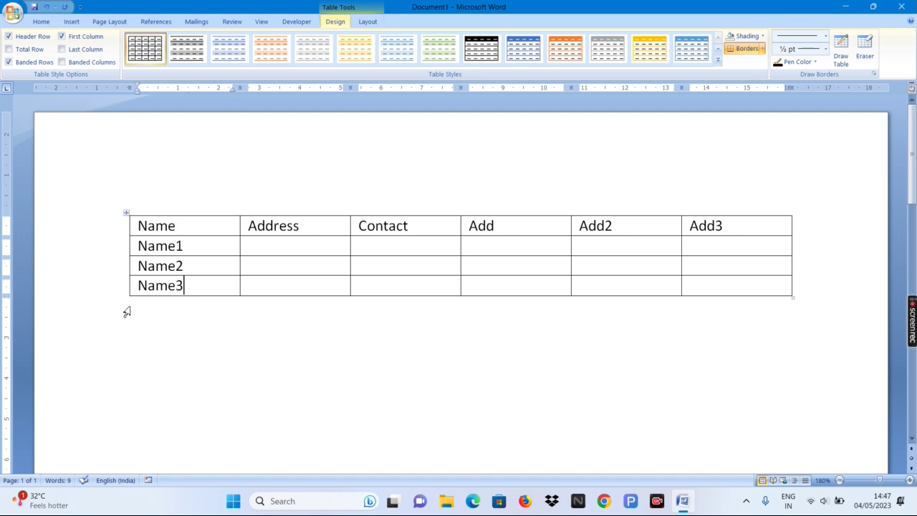
left_click_drag(198, 286, 750, 286)
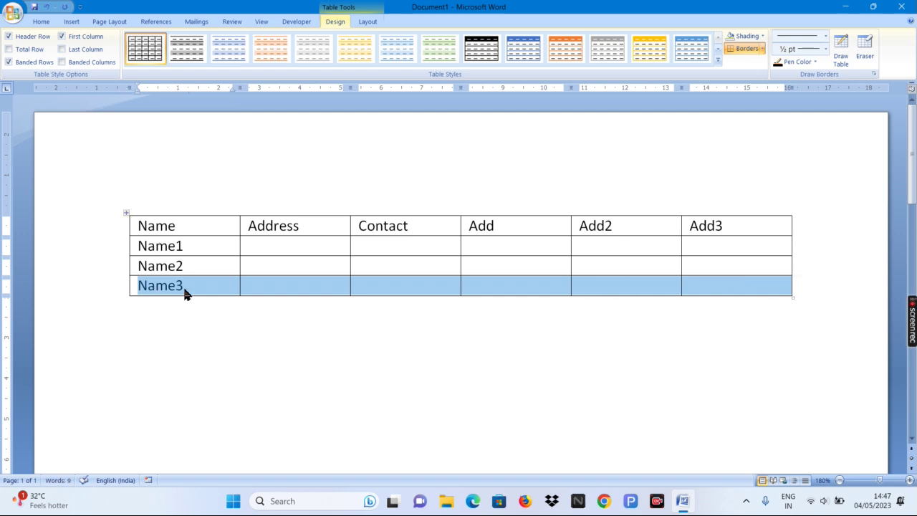
left_click(799, 280)
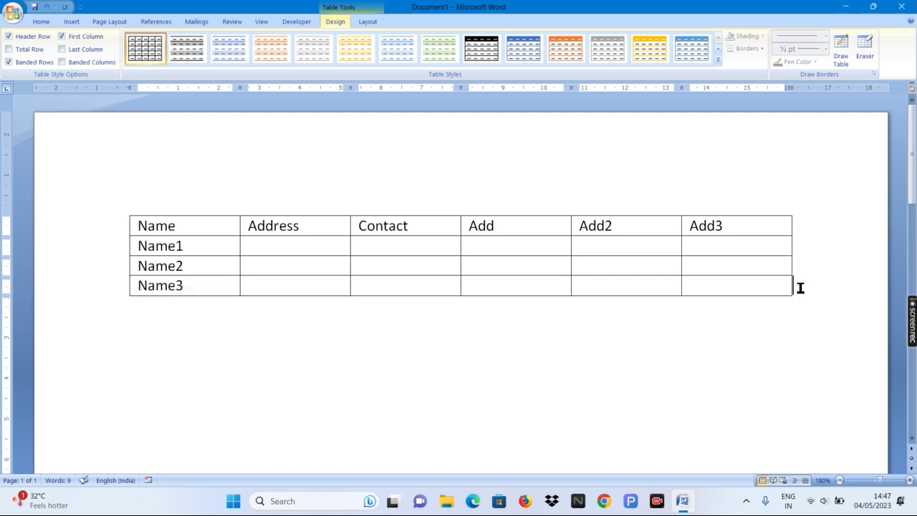
key("Return")
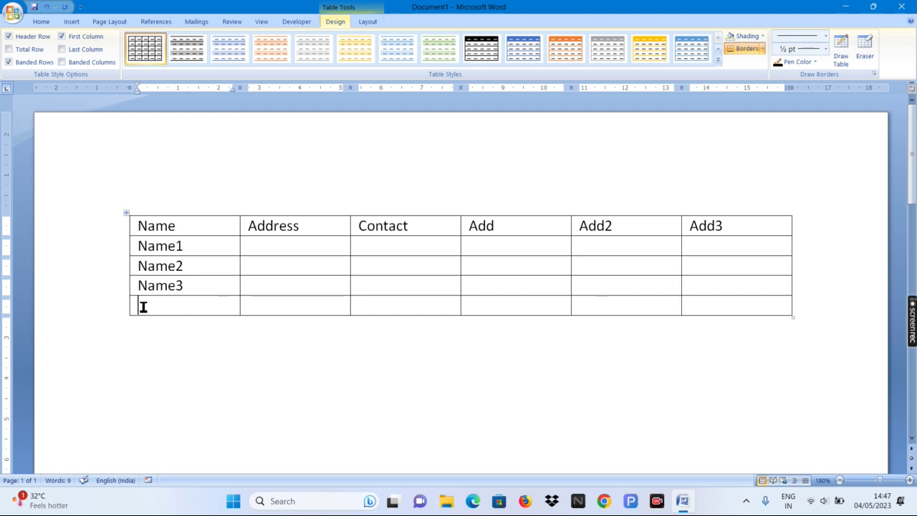
left_click_drag(176, 303, 739, 306)
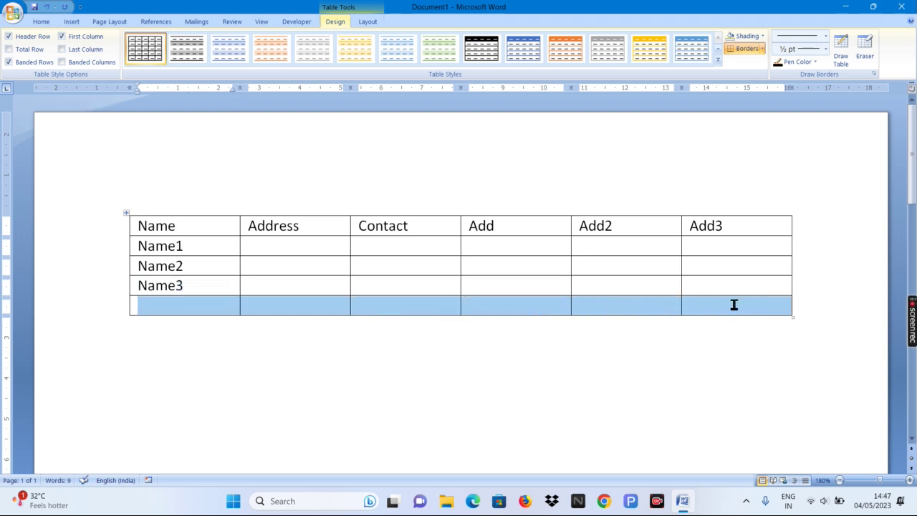
key("ctrl+c")
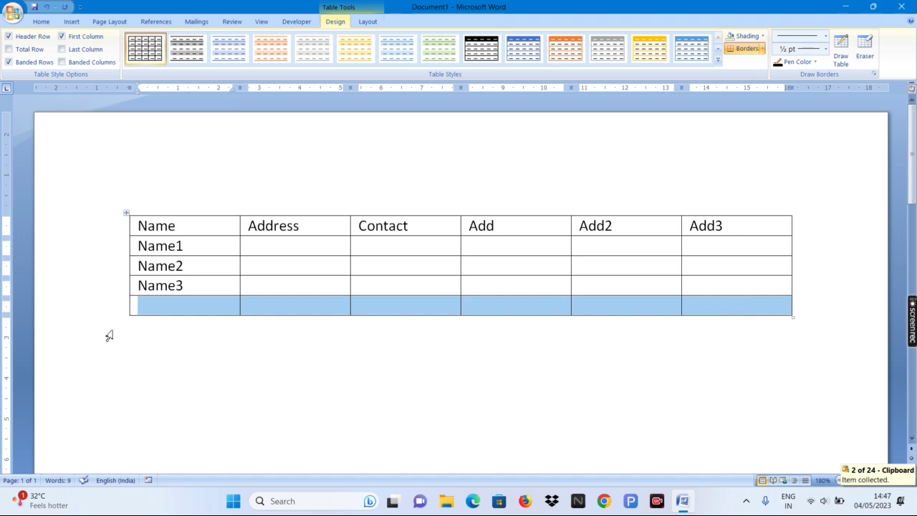
left_click(150, 328)
key("ctrl+v")
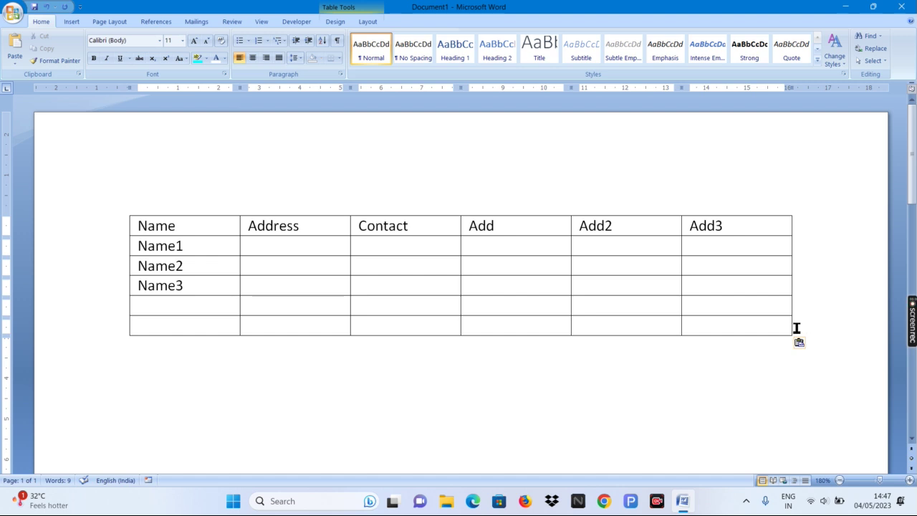
key("Return")
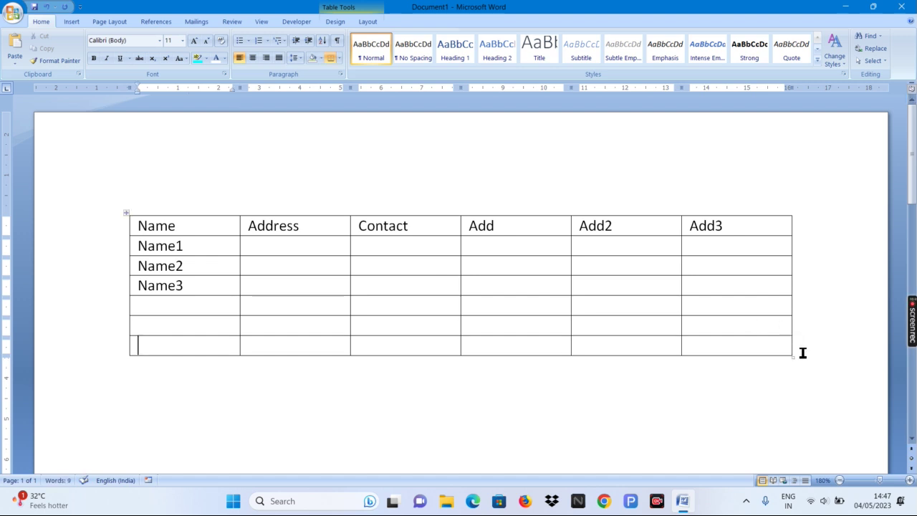
key("Return")
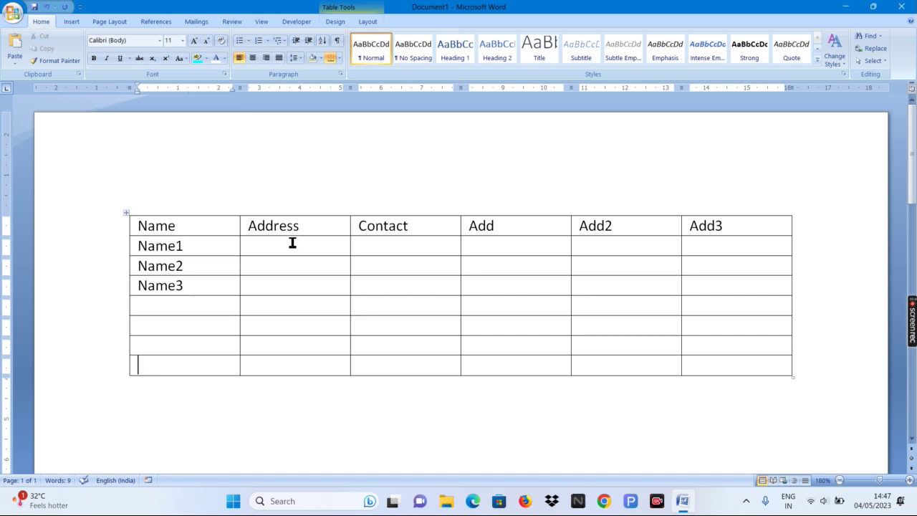
left_click_drag(292, 243, 320, 458)
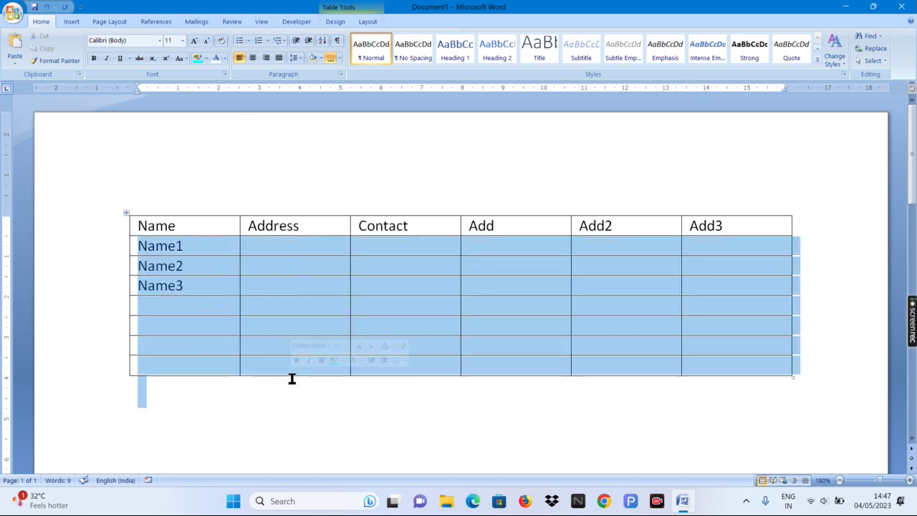
left_click(320, 459)
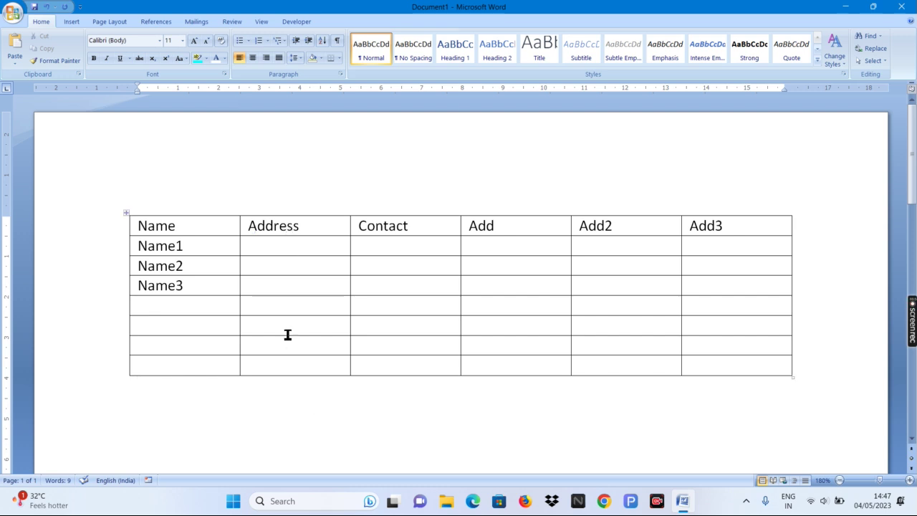
left_click_drag(249, 228, 343, 227)
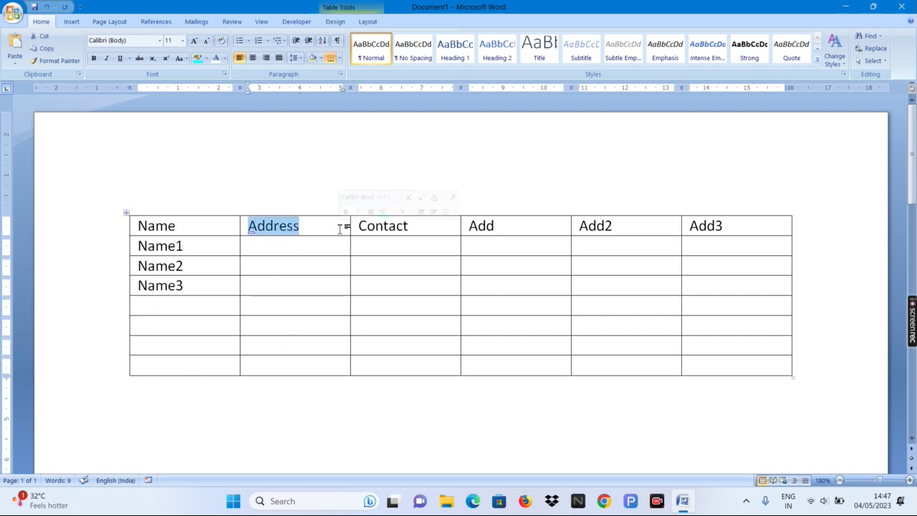
left_click(300, 258)
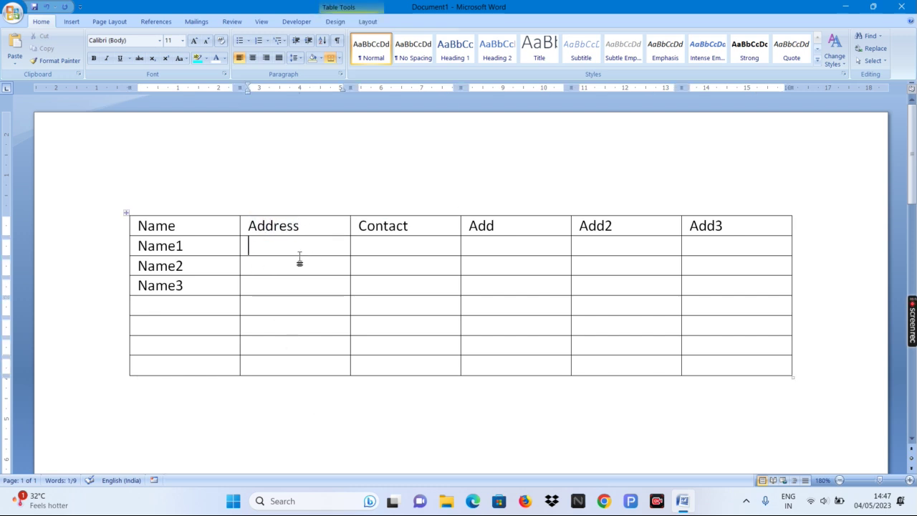
left_click(125, 216)
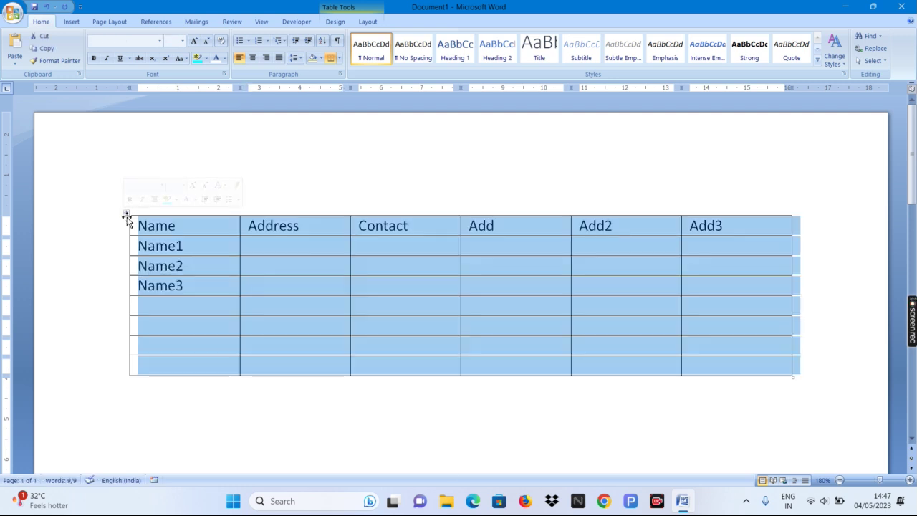
left_click(207, 381)
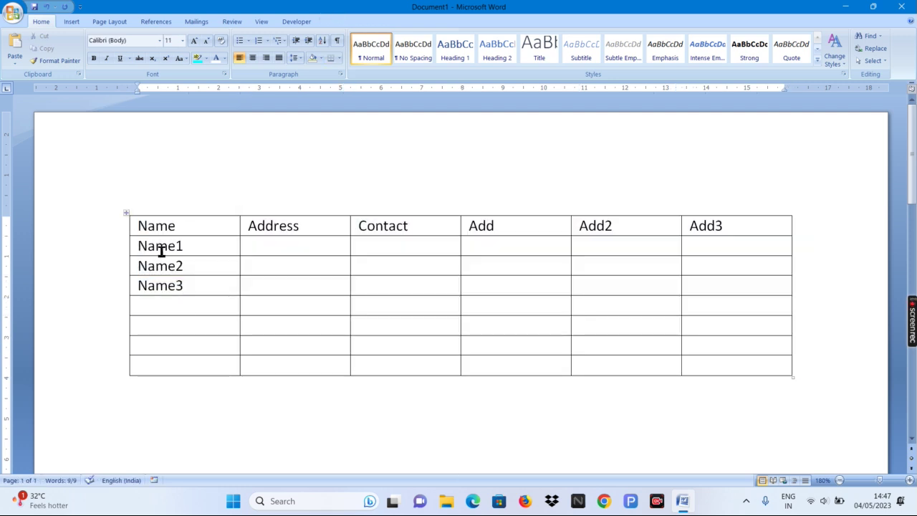
Step: With Draw Table, draw vertical lines splitting the Address, Contact, Add and Add2 columns in two
right_click(125, 218)
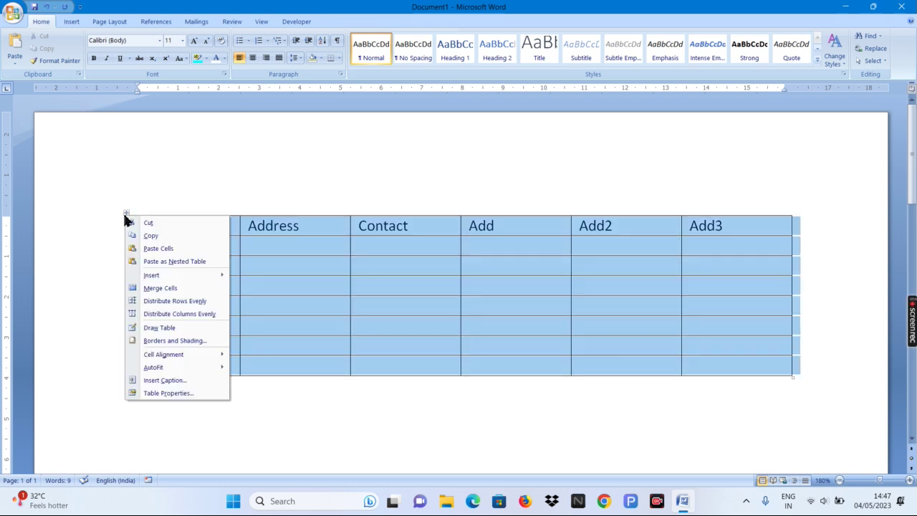
left_click(152, 328)
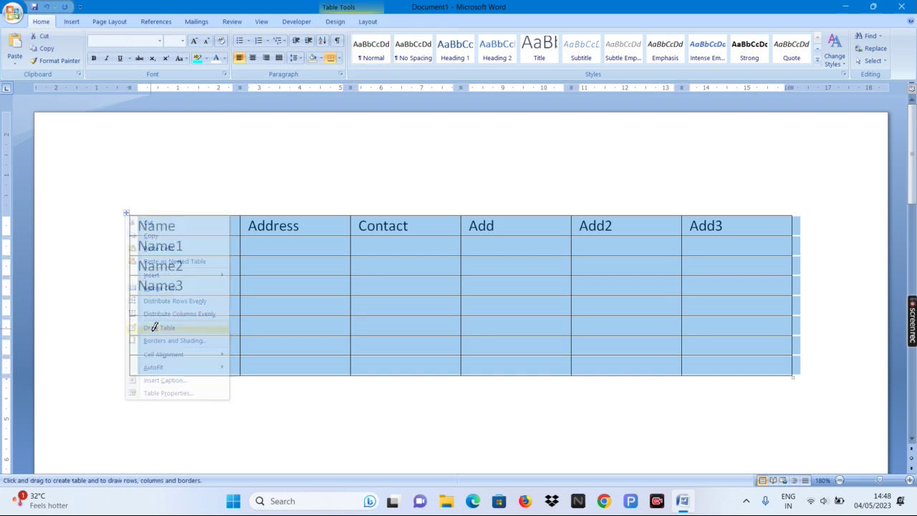
left_click_drag(283, 235, 292, 372)
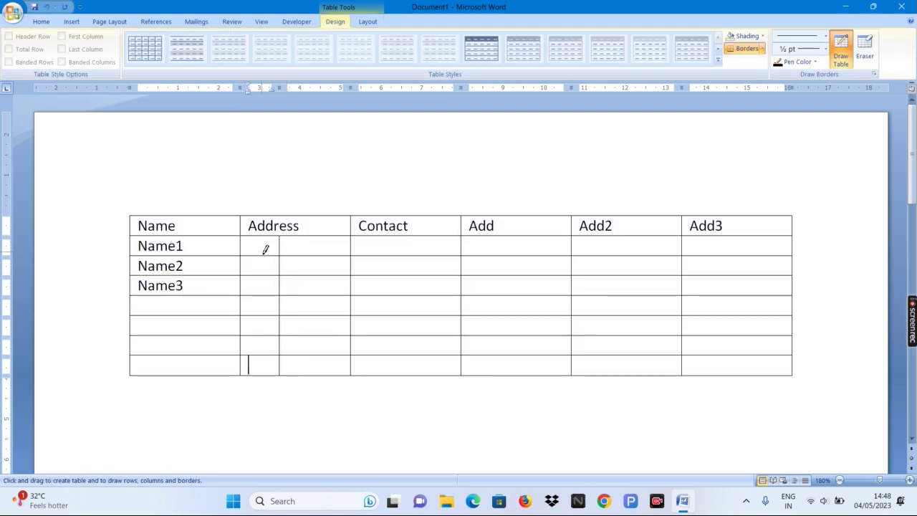
left_click_drag(399, 238, 407, 367)
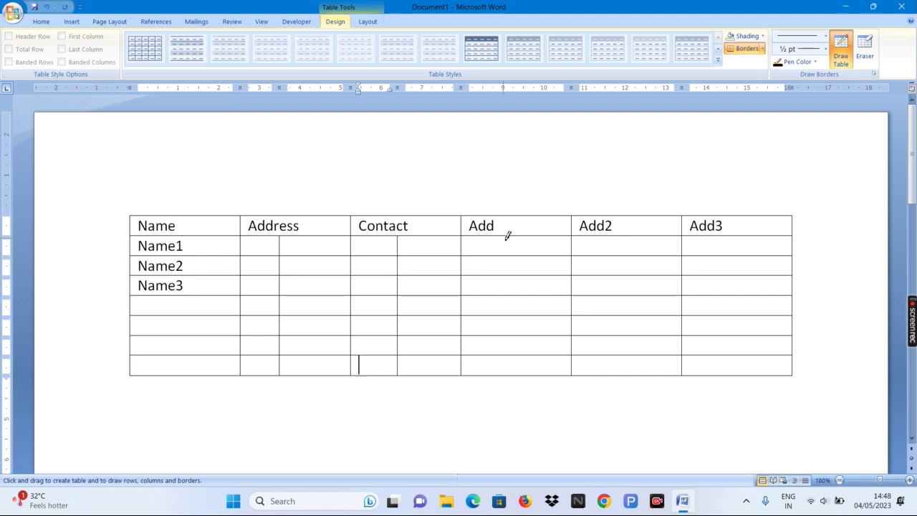
left_click_drag(508, 236, 511, 369)
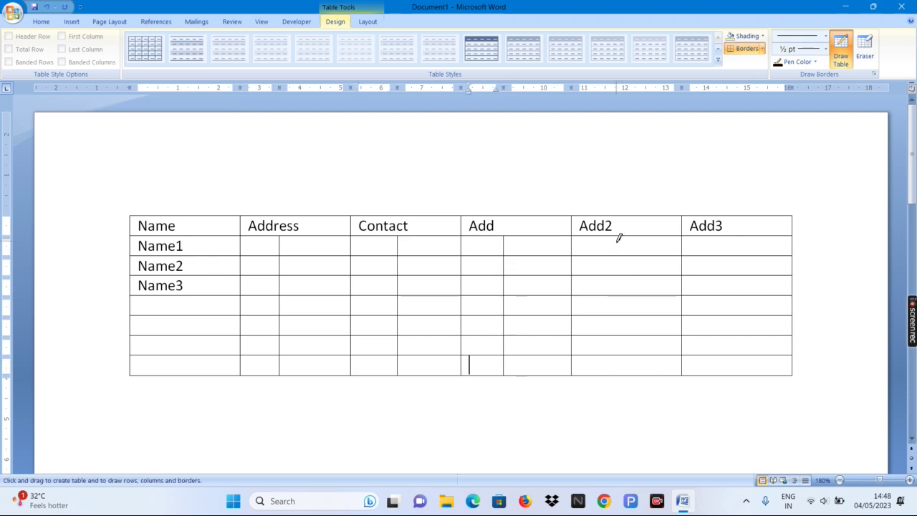
left_click_drag(617, 233, 623, 366)
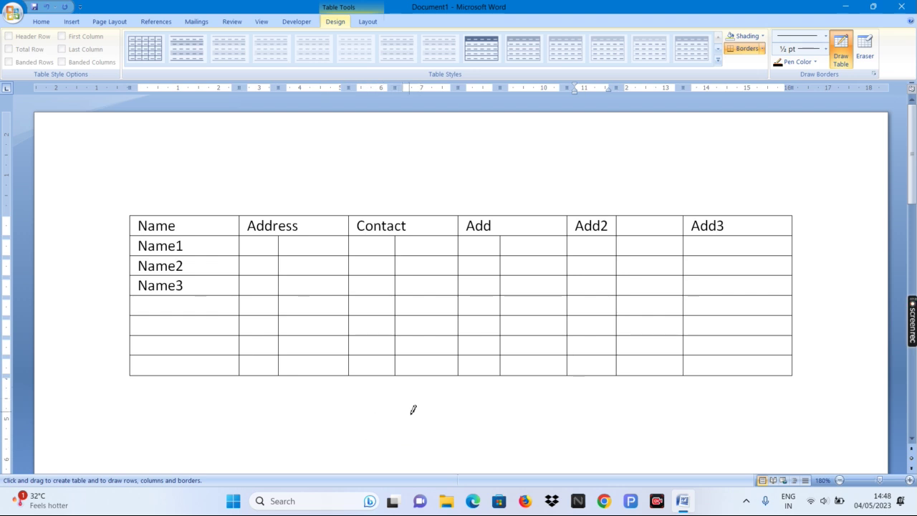
key("Escape")
left_click(334, 446, "shift")
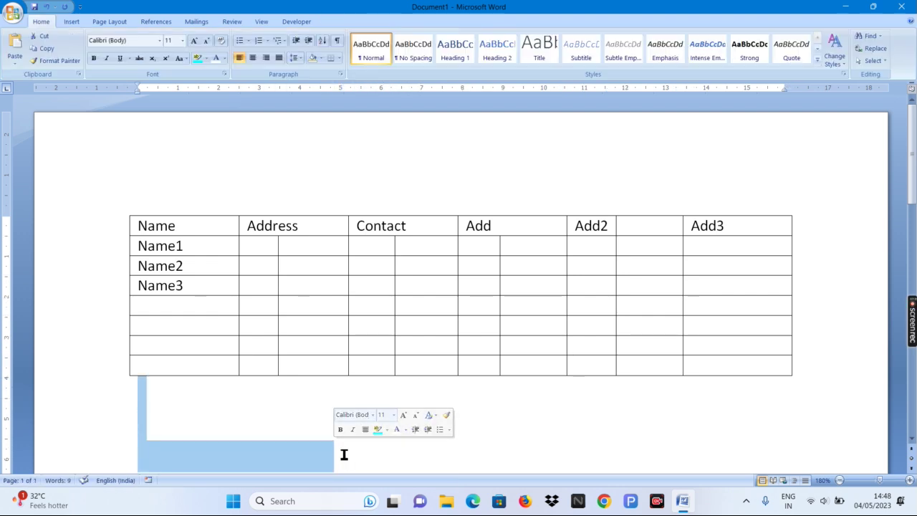
left_click(275, 429)
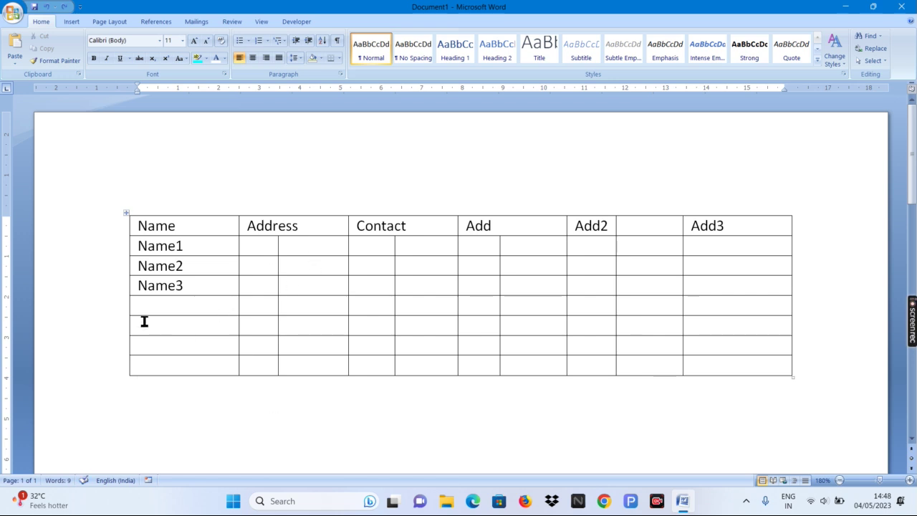
right_click(128, 216)
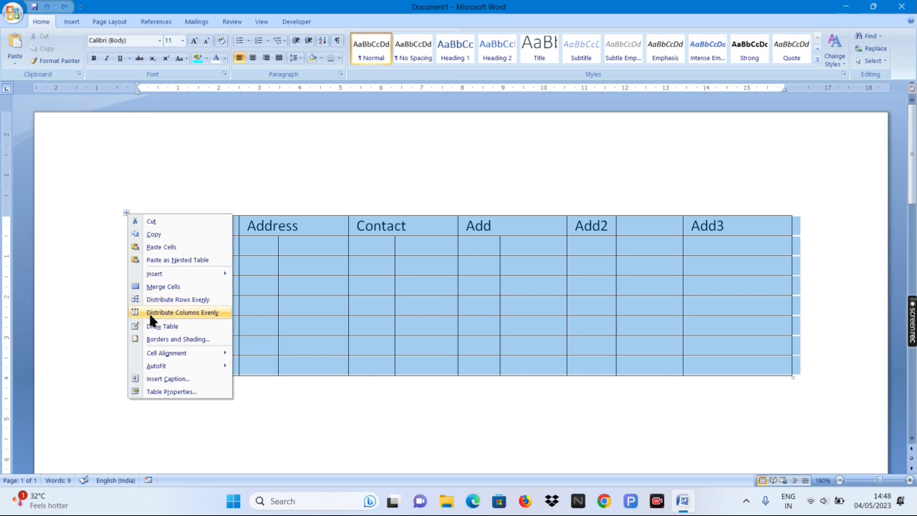
left_click(341, 394)
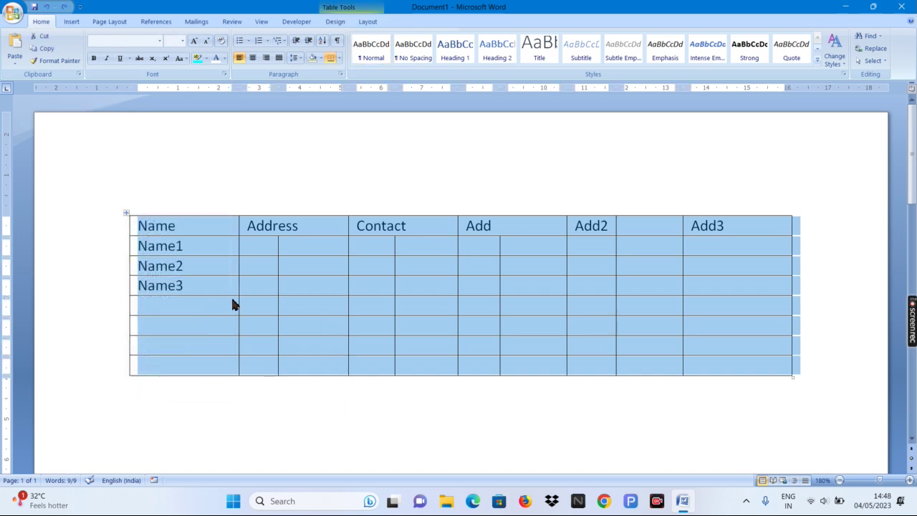
left_click(87, 348)
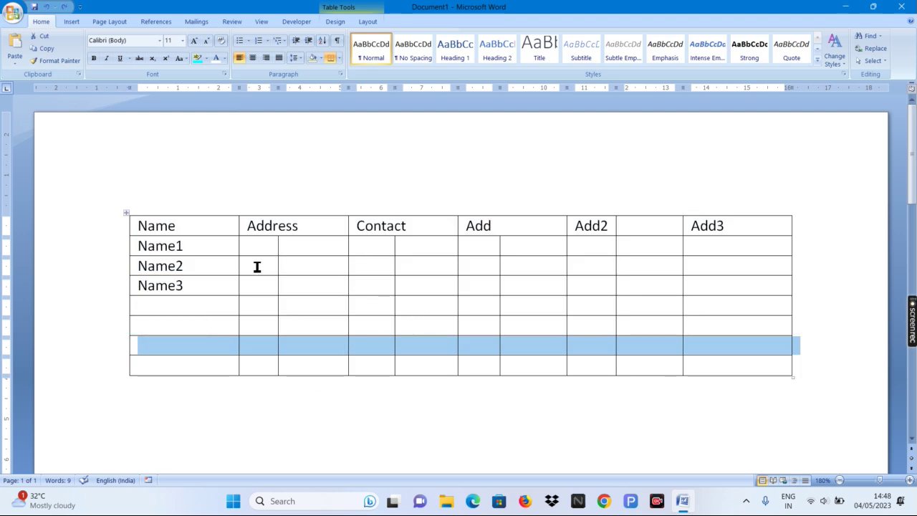
left_click_drag(251, 249, 424, 250)
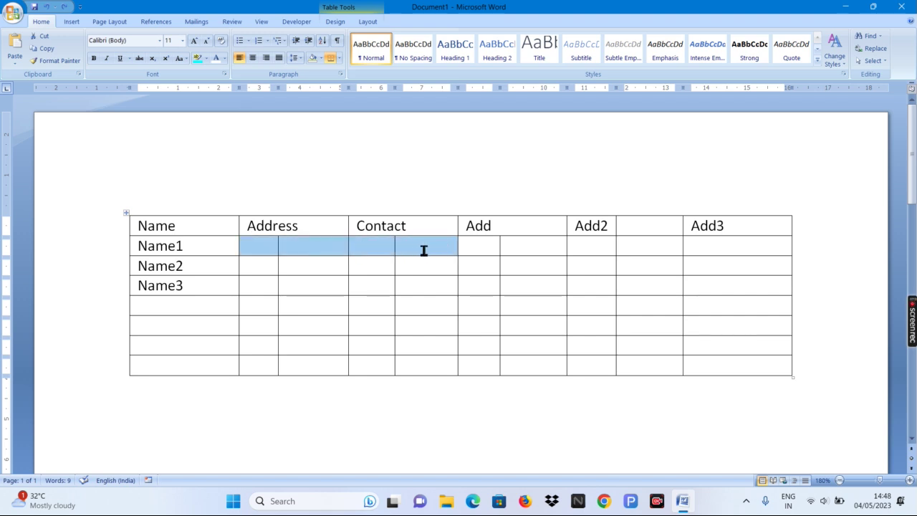
left_click(266, 248)
left_click_drag(261, 248, 432, 253)
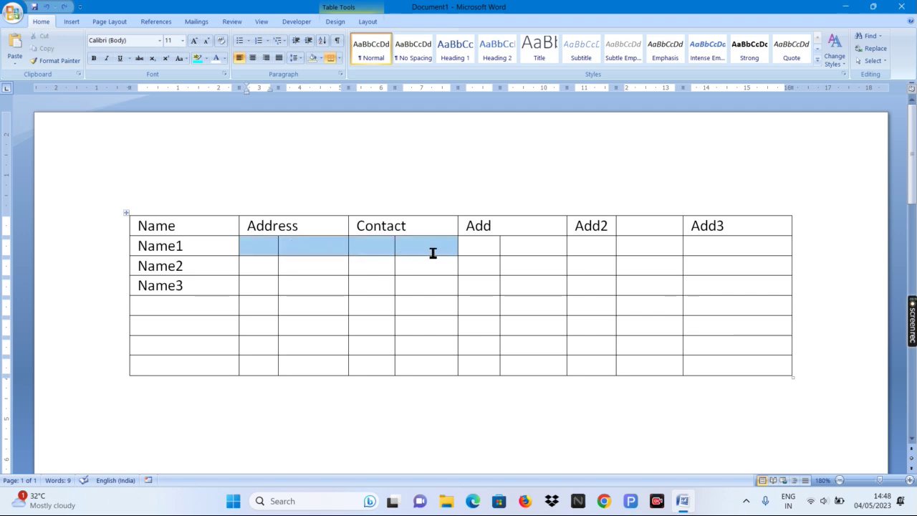
Step: Merge the Name1 row's Address and Contact cells and type 'This is Heading' in them
right_click(321, 255)
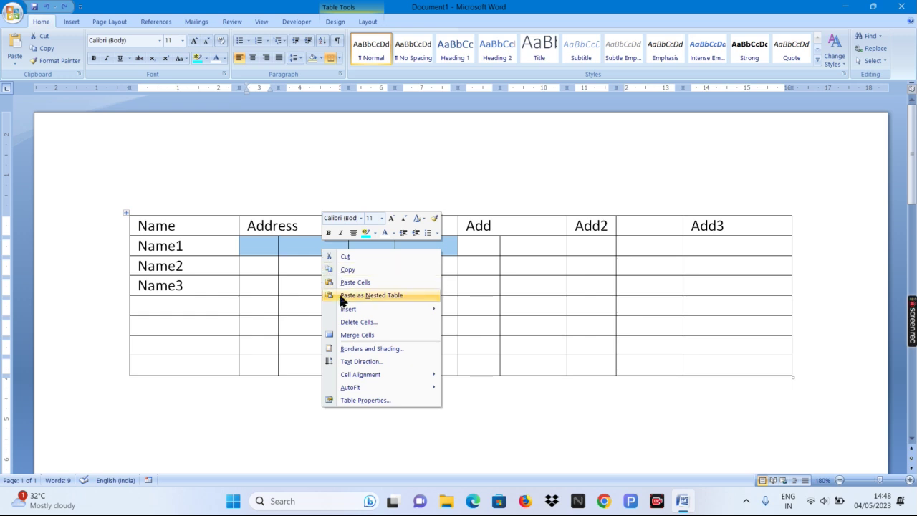
left_click(353, 335)
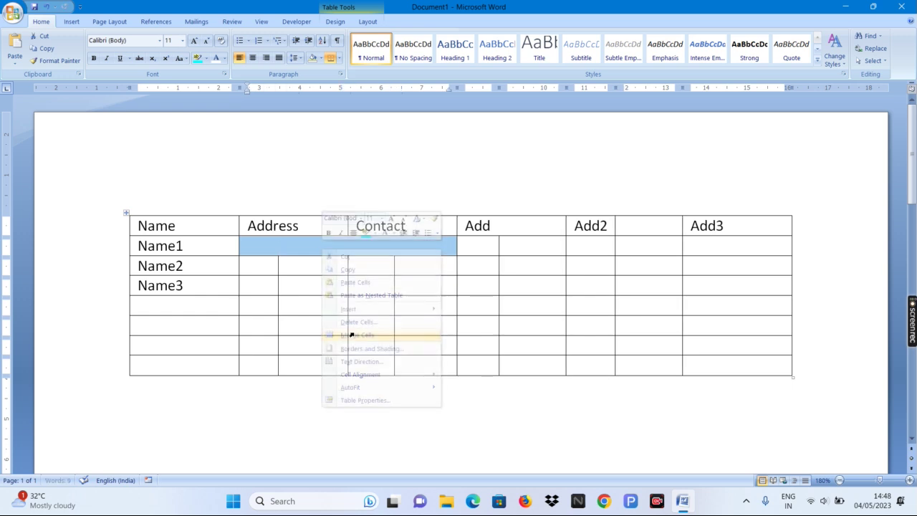
left_click(299, 246)
left_click(318, 293)
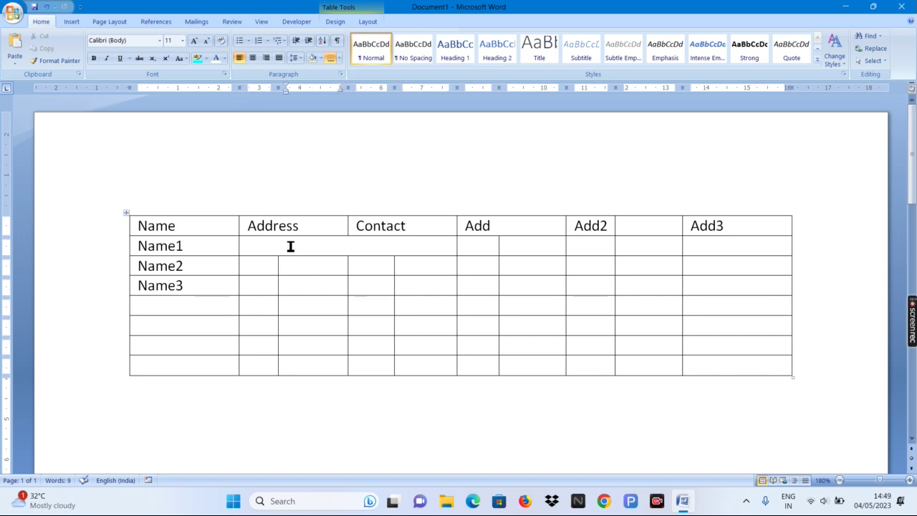
key("Caps_Lock")
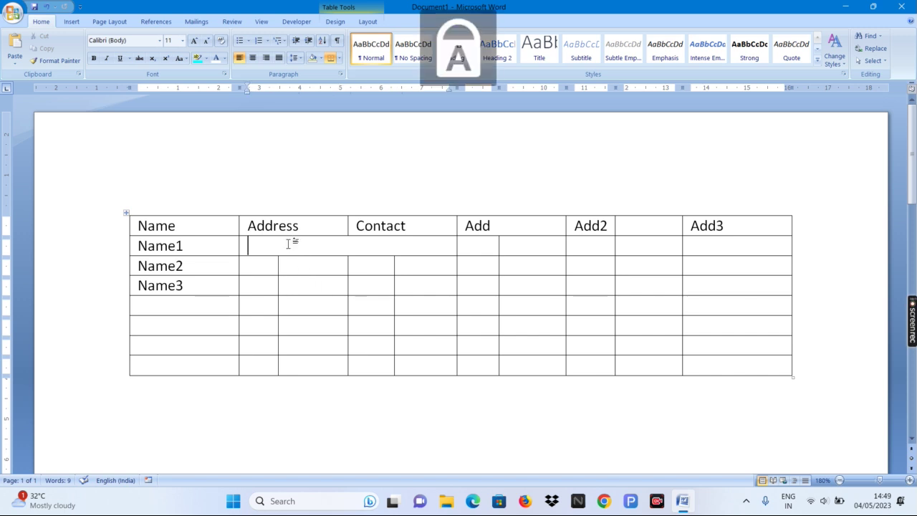
type("T")
key("Caps_Lock")
type("his is")
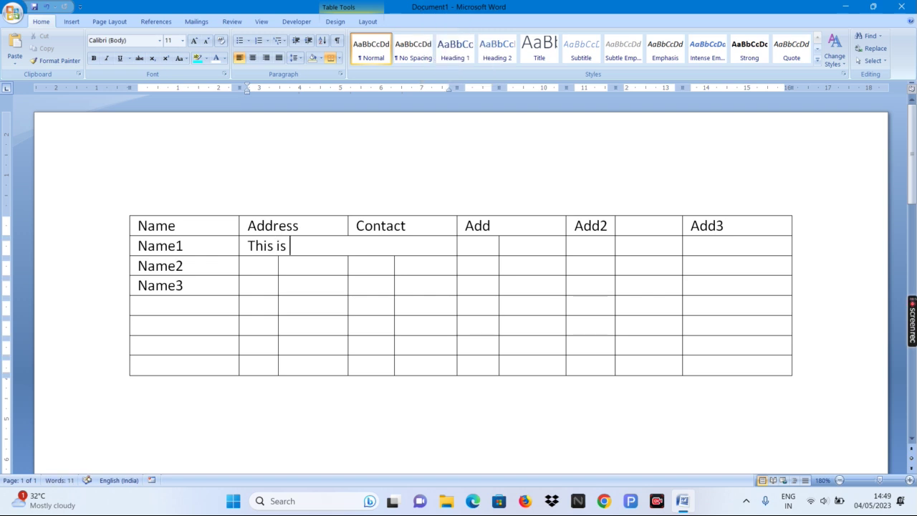
key("Caps_Lock")
type("H")
key("Caps_Lock")
type("ead")
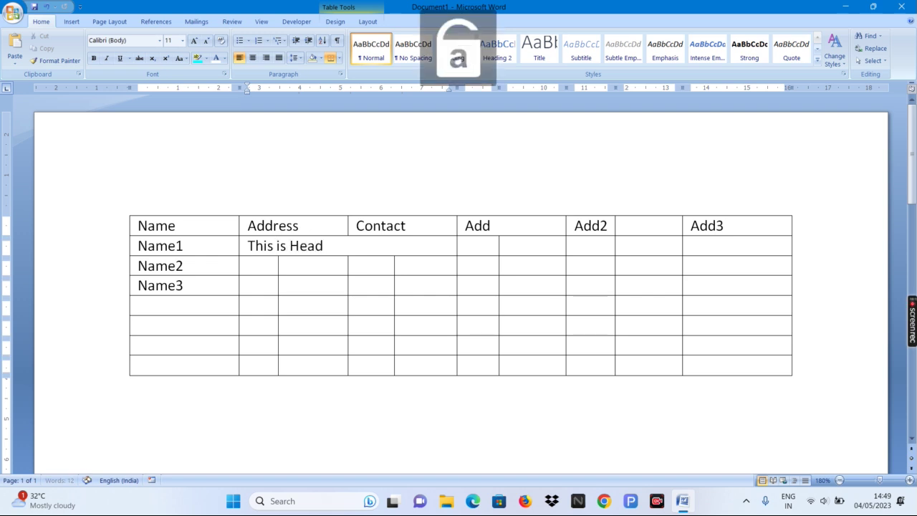
type("ing")
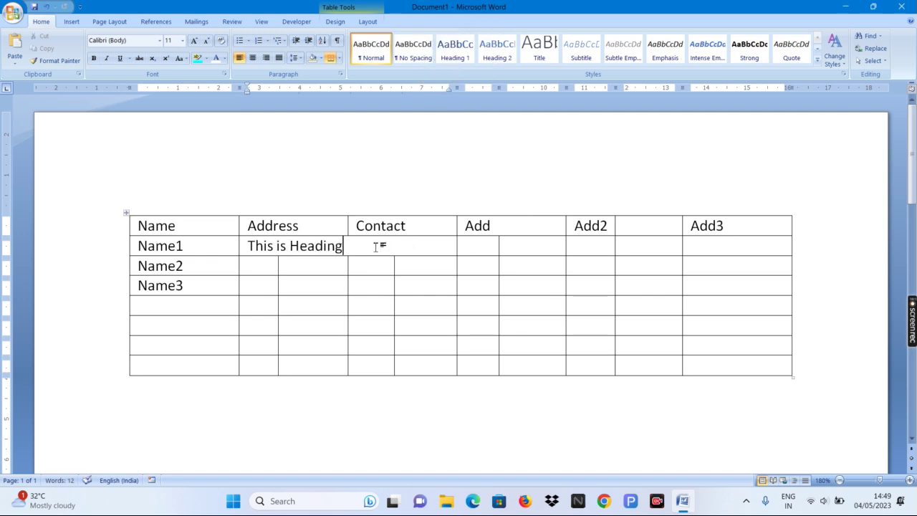
Step: Centre 'This is Heading' in the merged cell and make it bold
left_click_drag(349, 247, 240, 250)
key("ctrl+e")
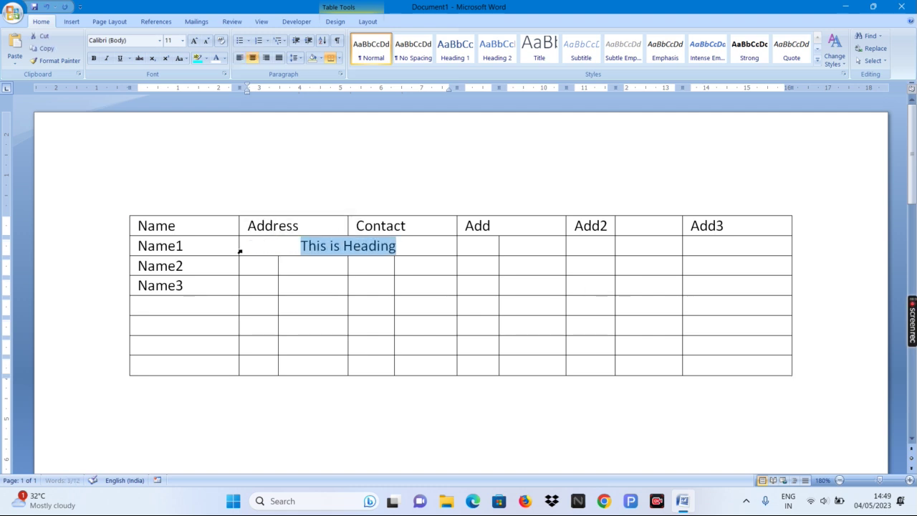
left_click(402, 306)
left_click_drag(420, 244, 296, 248)
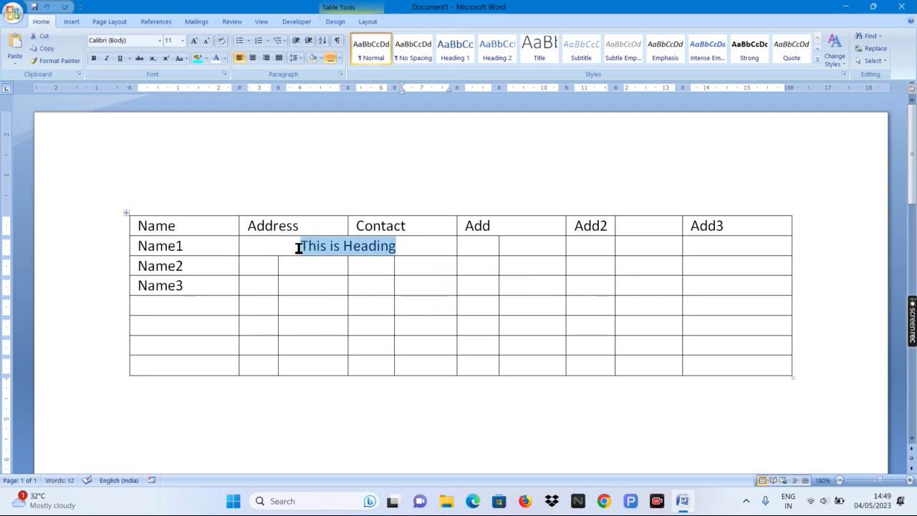
left_click(92, 58)
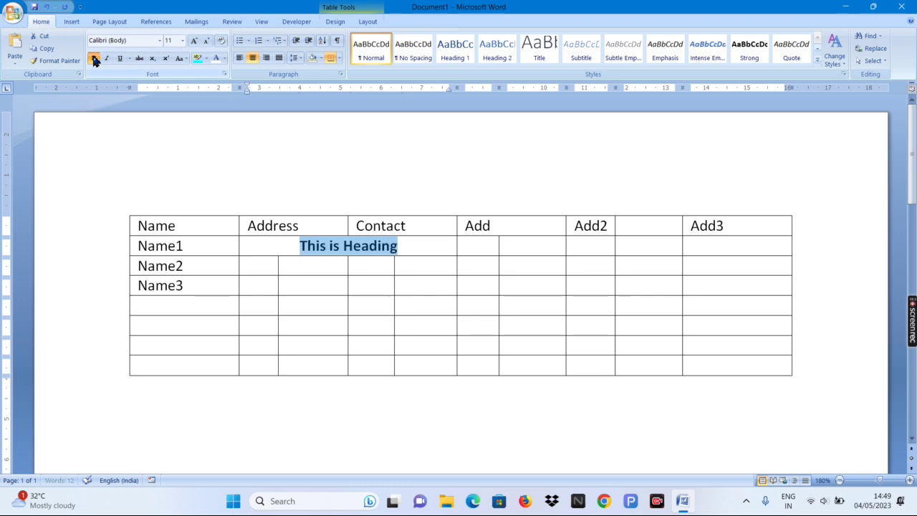
left_click(380, 324)
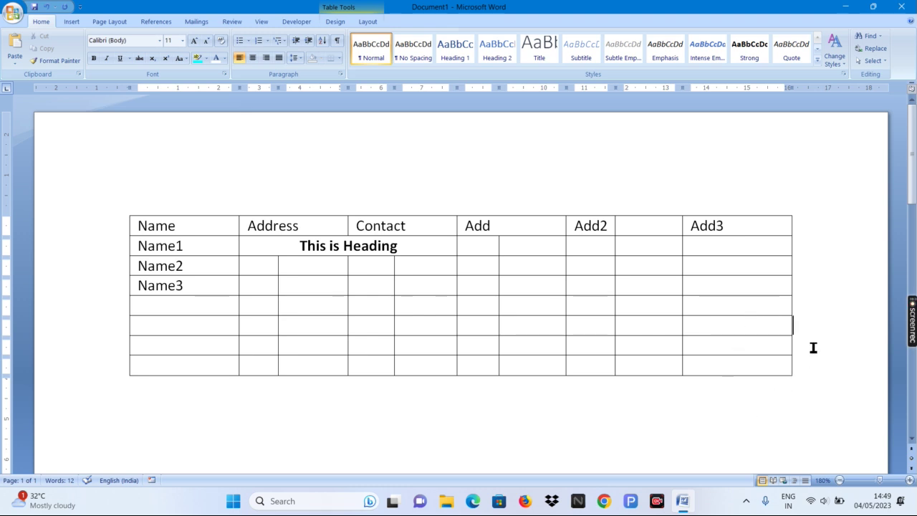
Step: Split the last row off into a separate table, undo the split, then redo it
key("Return")
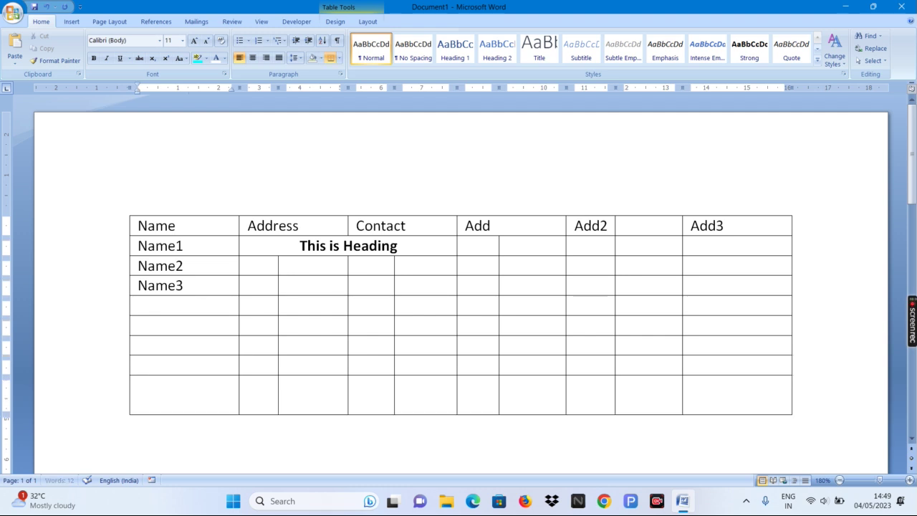
key("BackSpace")
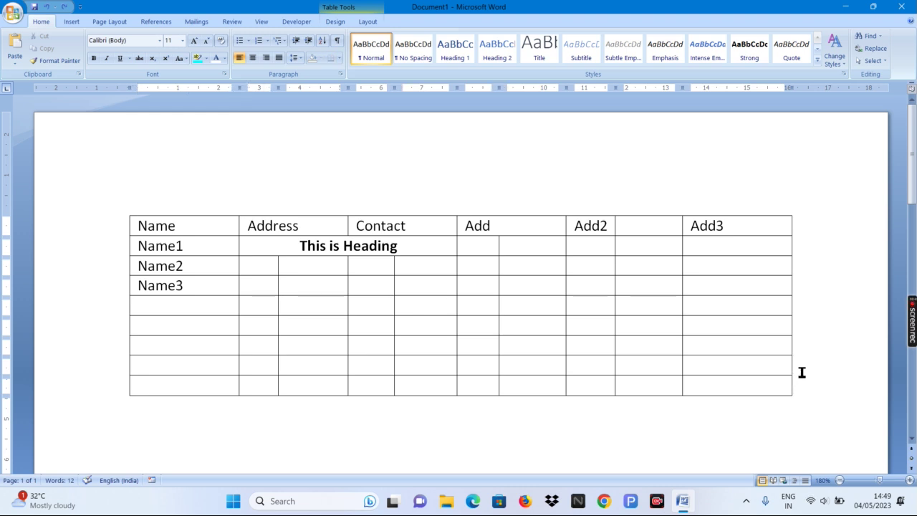
key("ctrl+shift+Return")
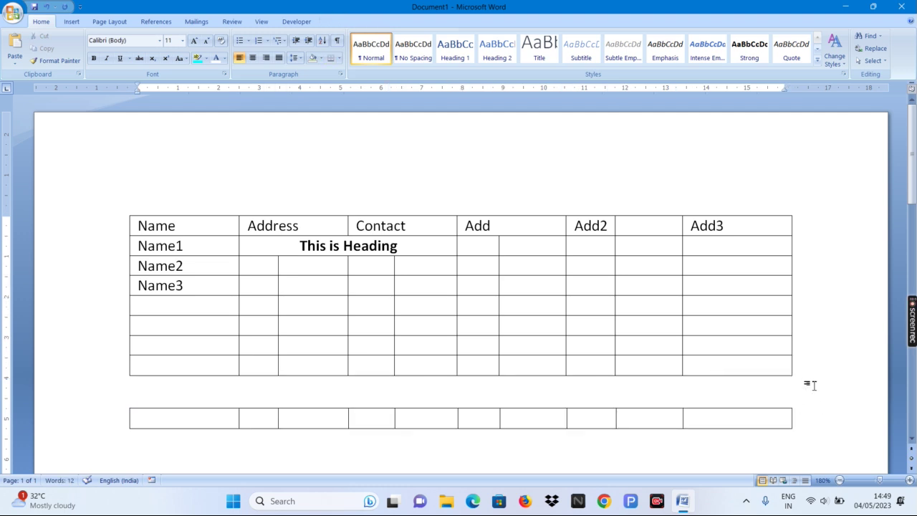
key("ctrl+z")
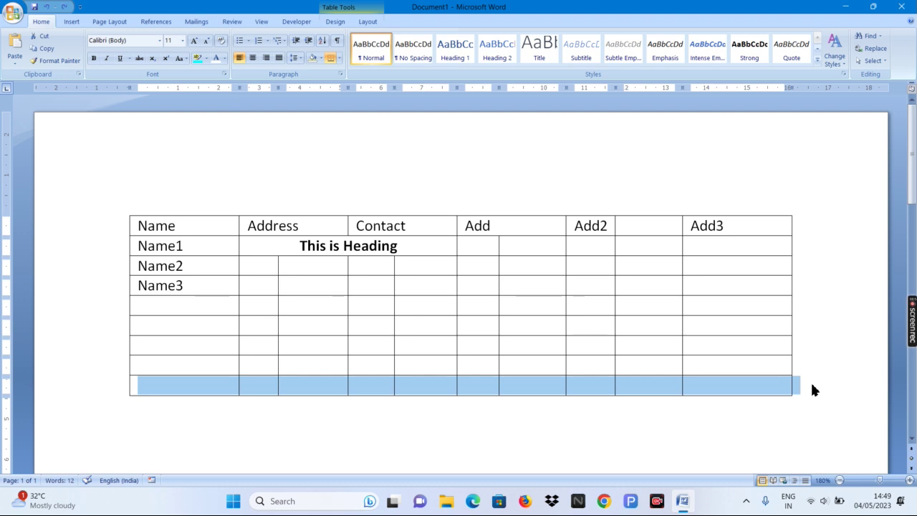
left_click(811, 388)
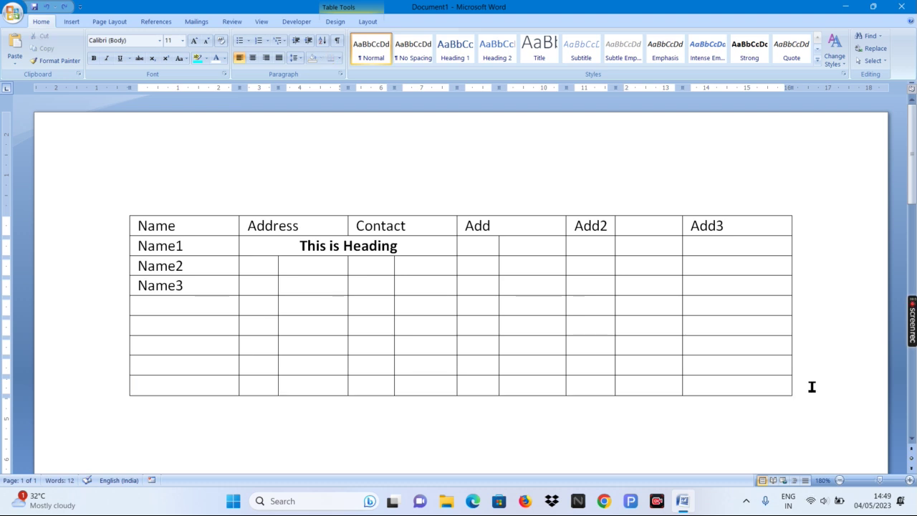
key("ctrl+y")
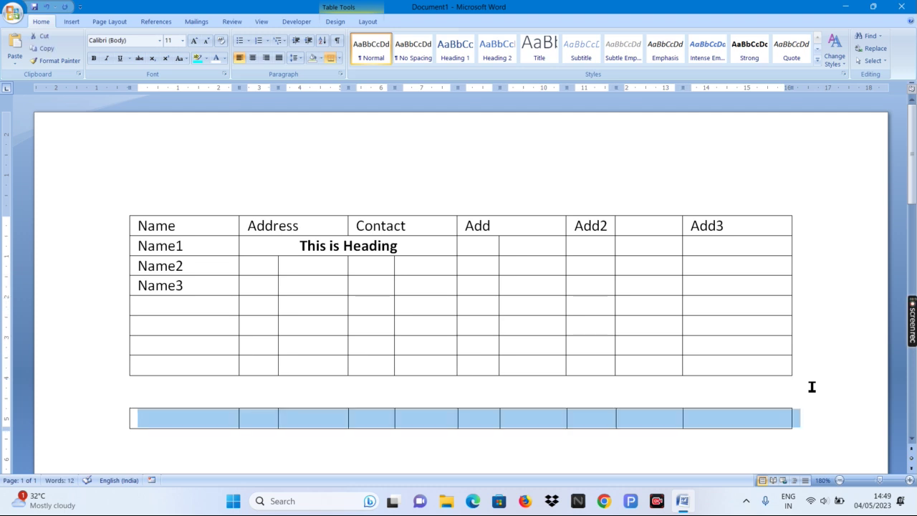
mouse_move(461, 418)
left_click(513, 430)
Step: Move a row down into the lower table, then move its two rows back up into the main table
left_click(801, 322)
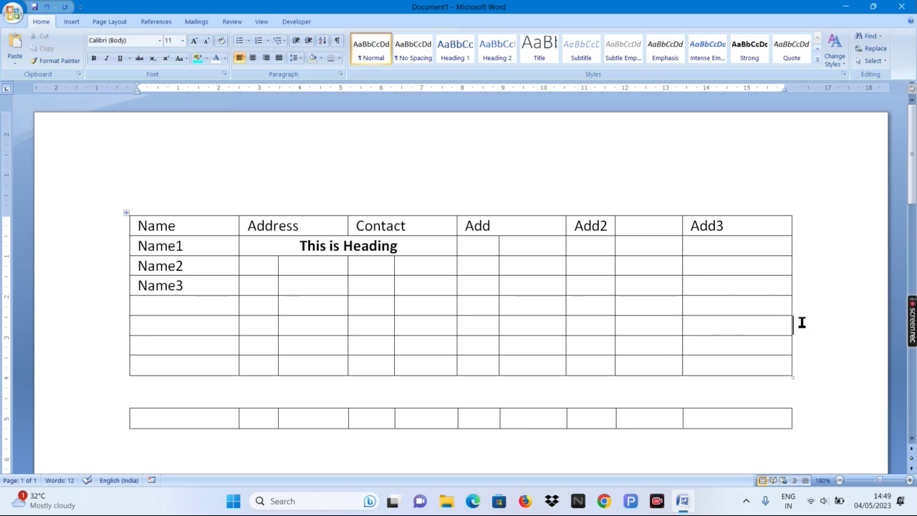
key("alt+shift+Down")
key("alt+shift+Down")
key("alt+shift+Down")
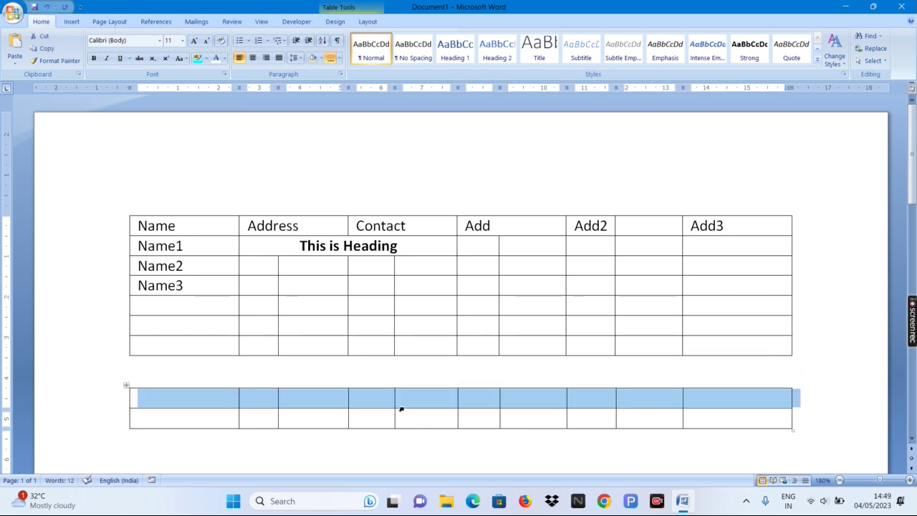
left_click(455, 402)
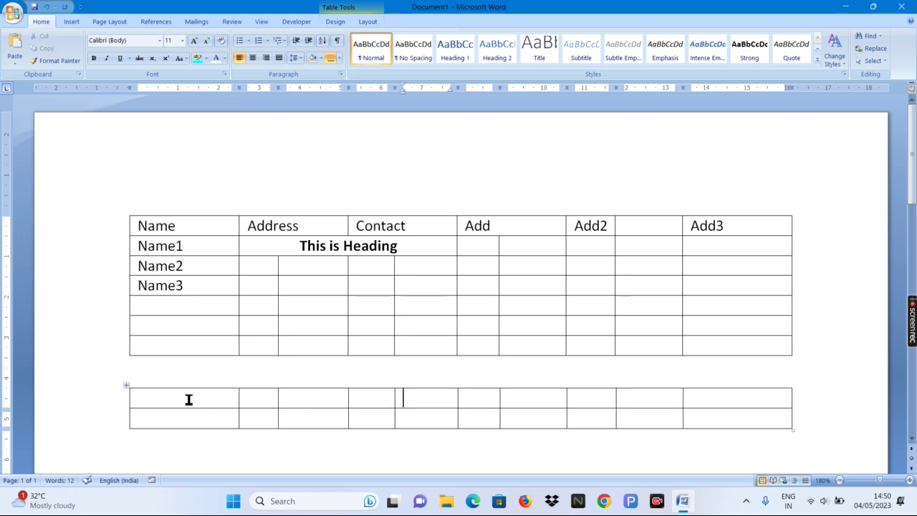
left_click_drag(185, 399, 759, 428)
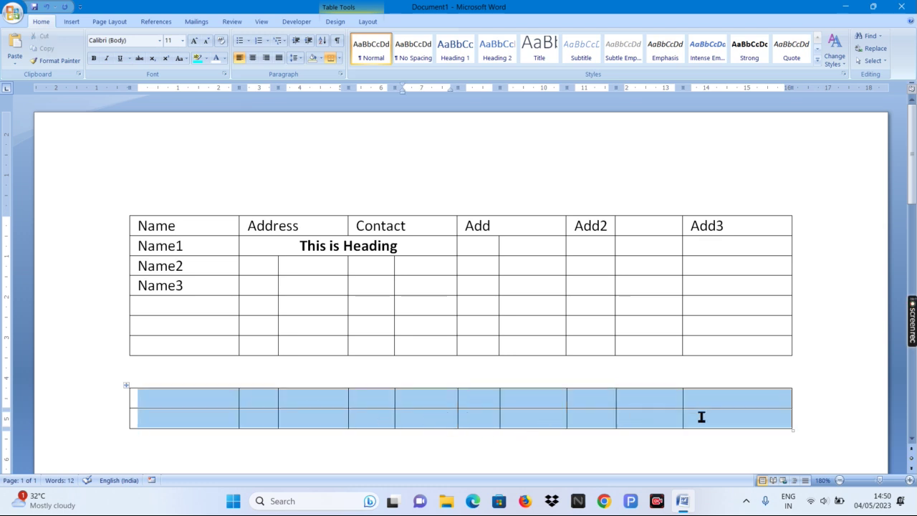
key("alt")
key("alt+shift+Up")
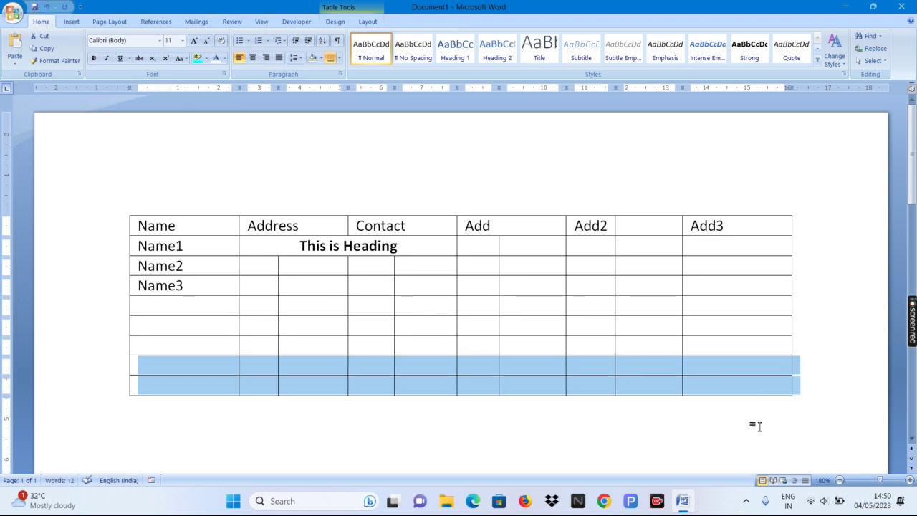
left_click(809, 351)
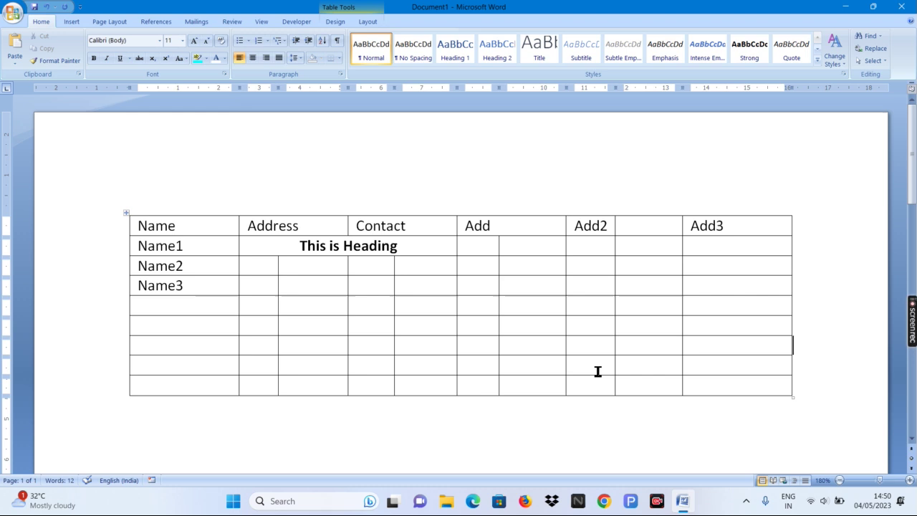
Step: Split the last three rows into a separate table and join them back on
mouse_move(157, 348)
left_mouse_down()
mouse_move(385, 385)
mouse_move(722, 384)
left_mouse_up()
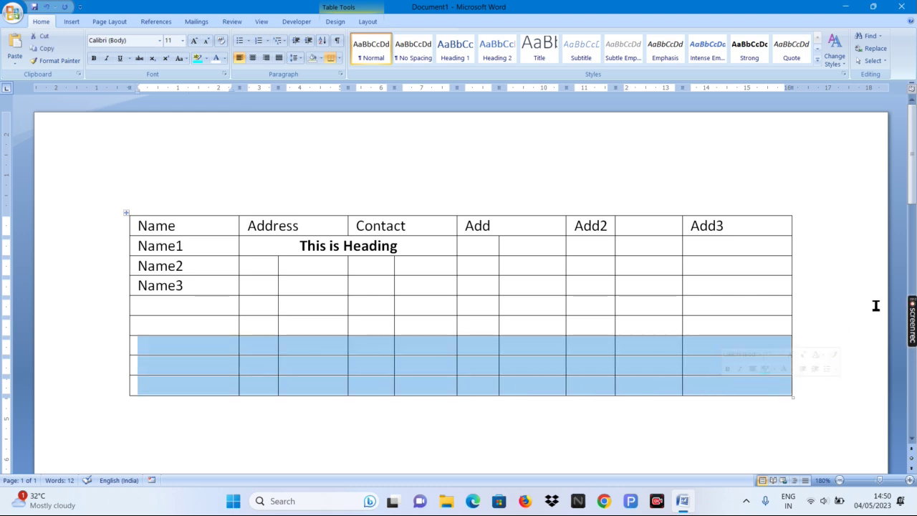
key("ctrl+shift+Return")
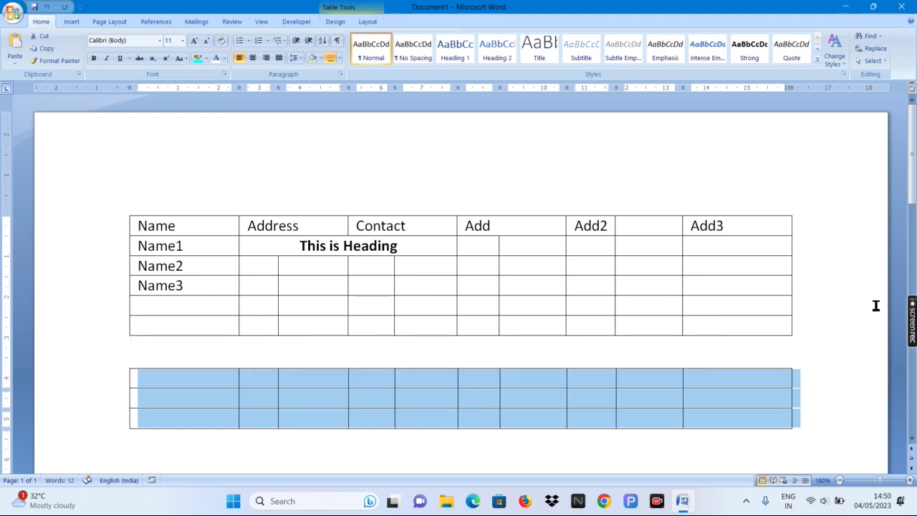
left_click(718, 343)
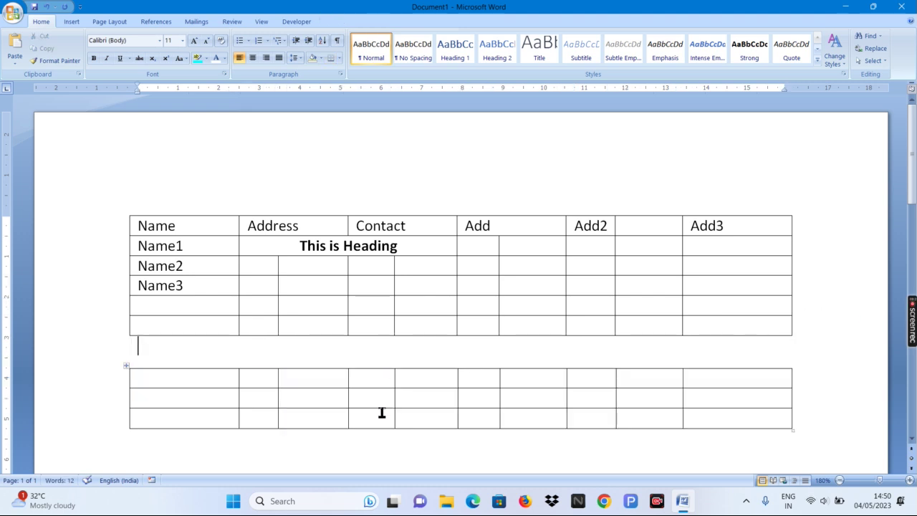
mouse_move(607, 325)
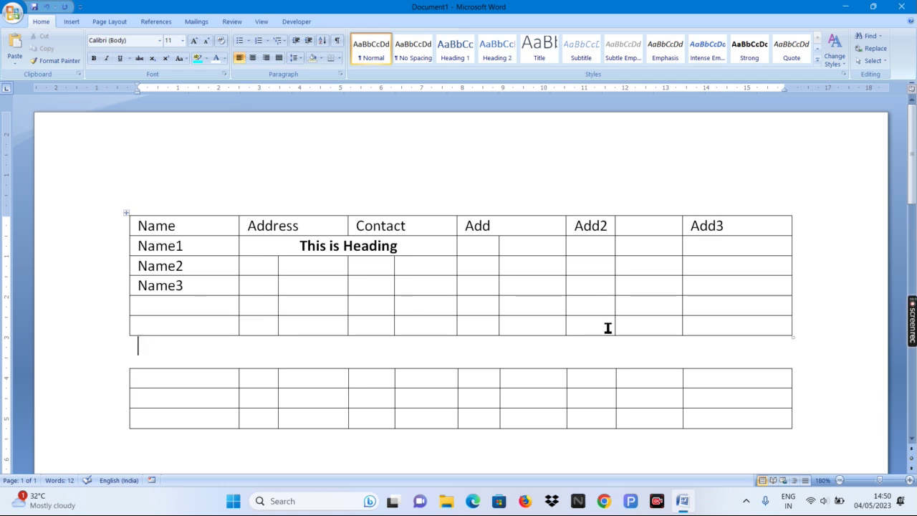
left_click_drag(206, 378, 725, 414)
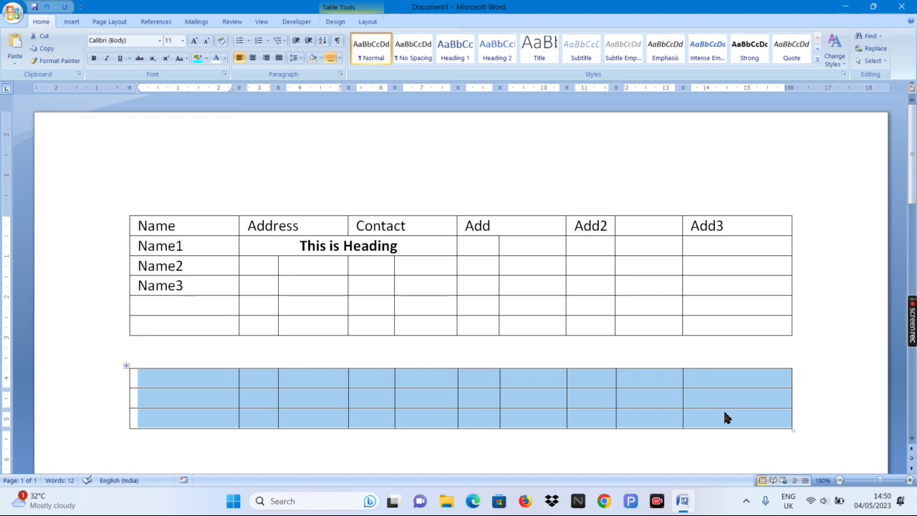
key("alt+shift+Up")
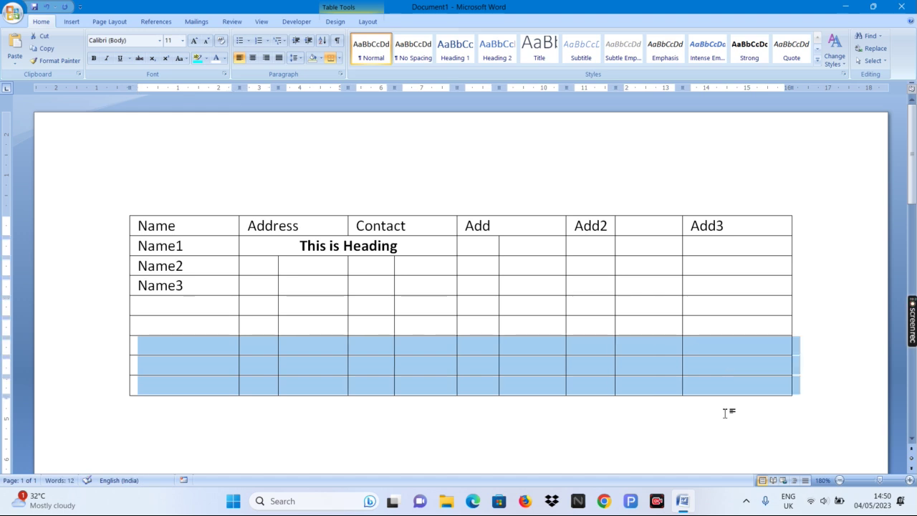
left_click(815, 338)
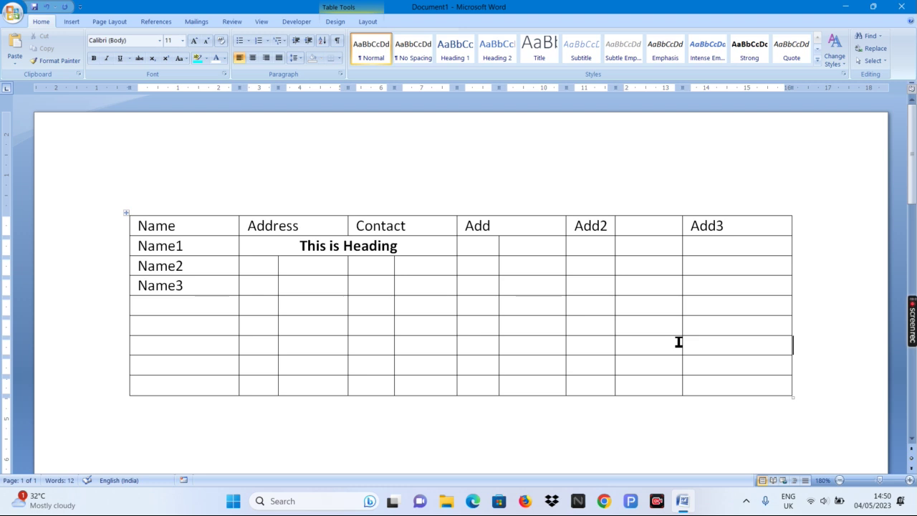
Step: Split the table above the fifth row, then rejoin the lower part to the upper table
mouse_move(179, 306)
left_mouse_down()
mouse_move(618, 296)
mouse_move(680, 307)
mouse_move(753, 393)
left_mouse_up()
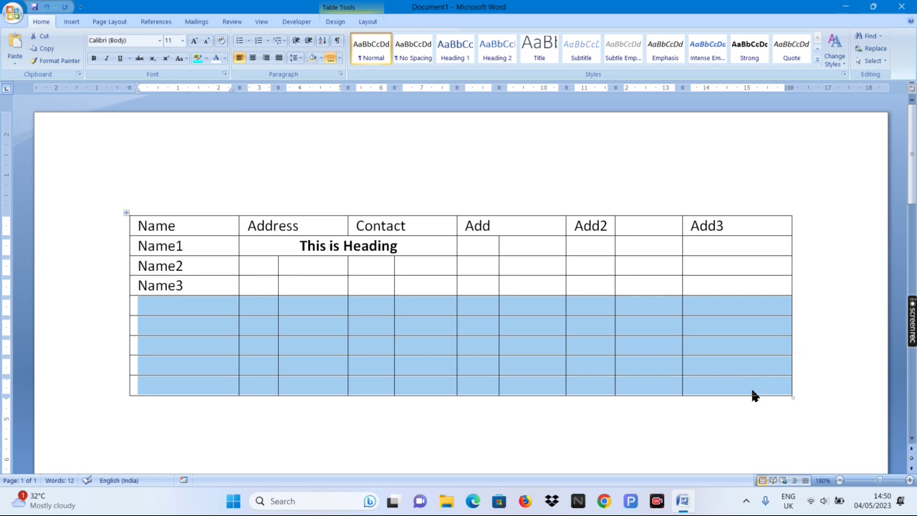
key("ctrl+shift+Return")
left_click(495, 304)
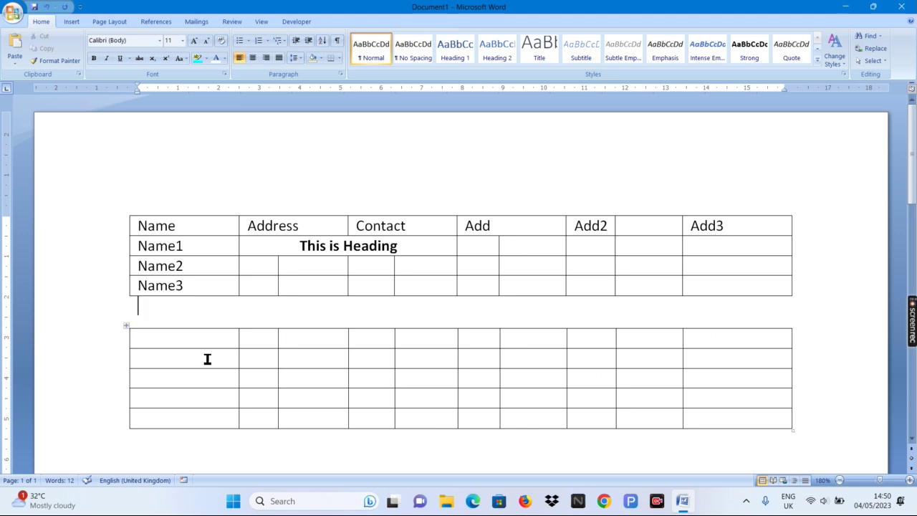
left_click_drag(188, 344, 737, 420)
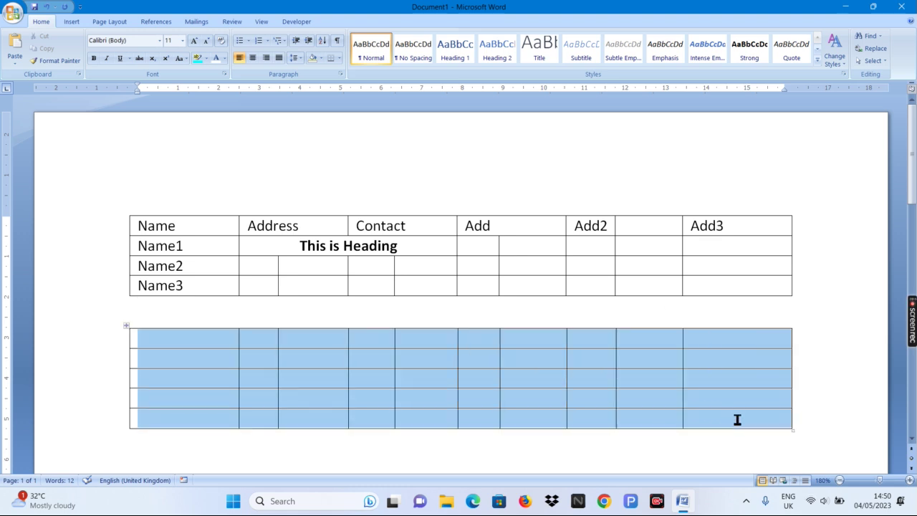
key("alt+shift+Up")
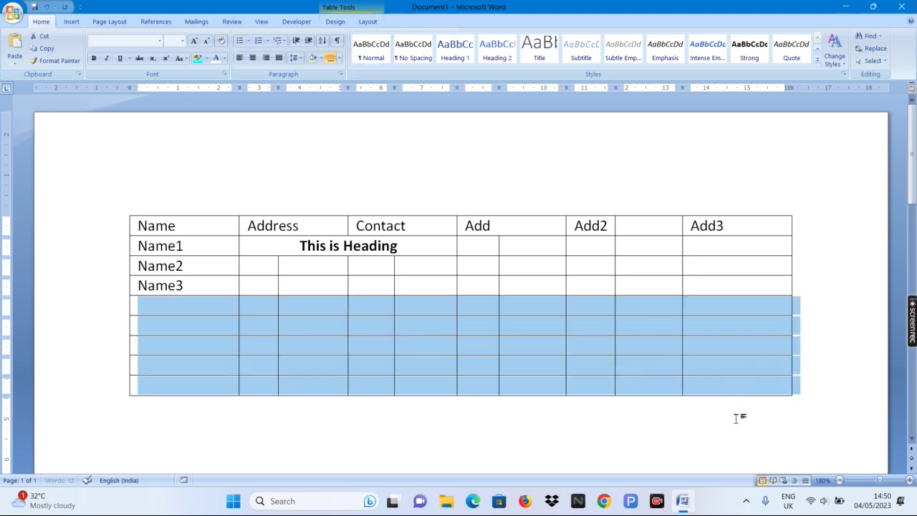
Step: Try and delete 'deepak' beside Name2, then make the row taller and its Address sub-cell narrower
left_click(254, 322)
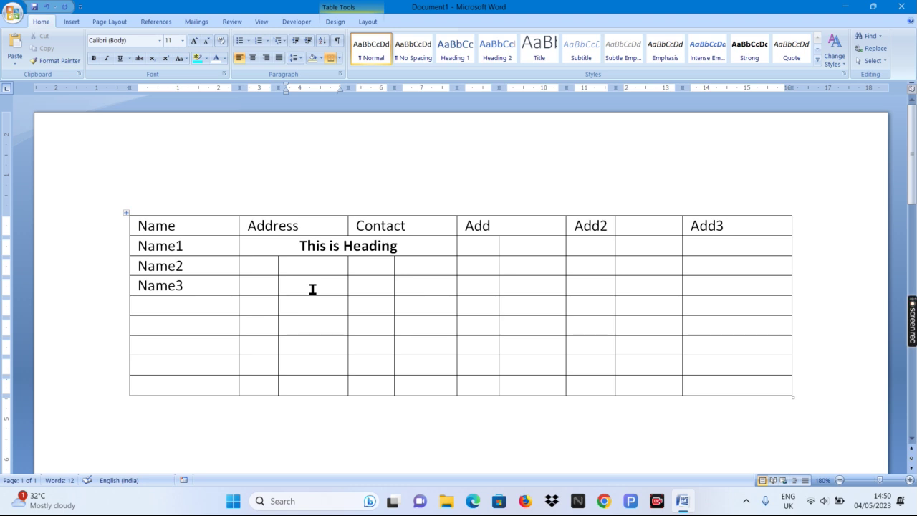
type("deepak")
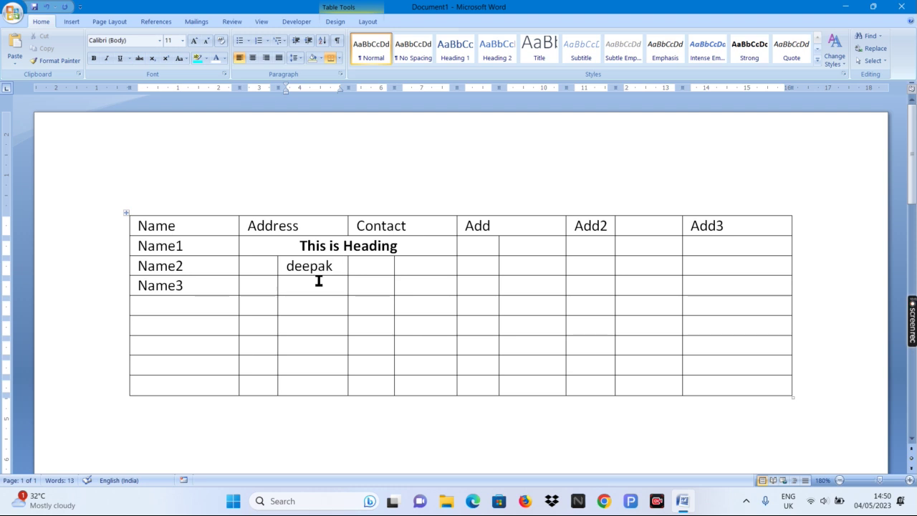
left_click_drag(334, 267, 288, 274)
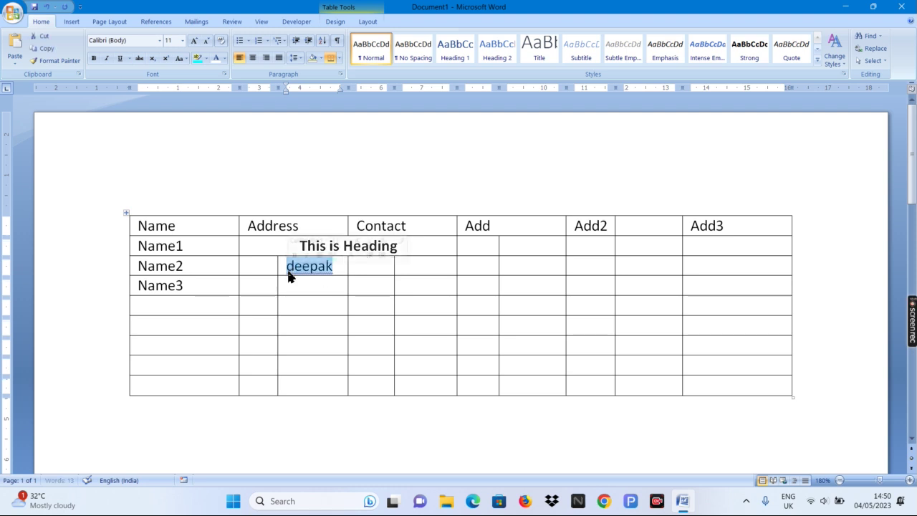
key("Delete")
left_click_drag(295, 275, 310, 330)
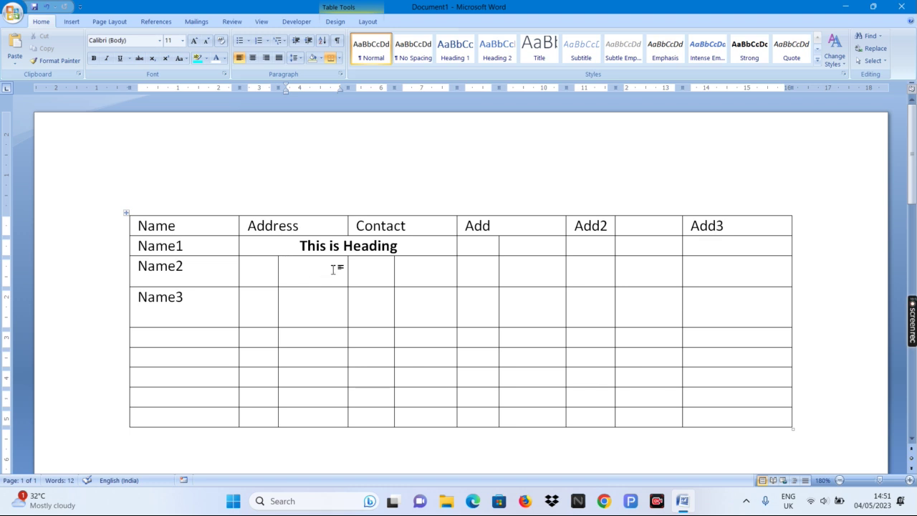
mouse_move(349, 271)
left_mouse_down()
mouse_move(320, 272)
mouse_move(305, 336)
left_mouse_up()
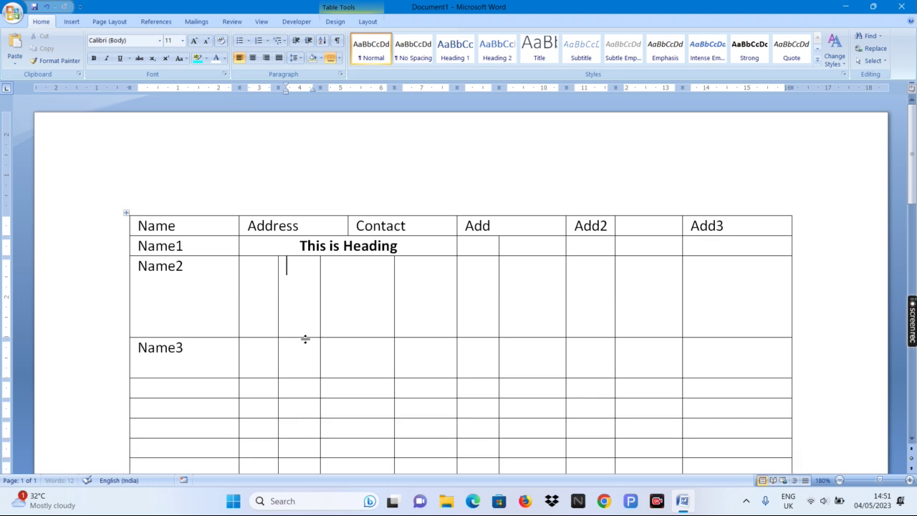
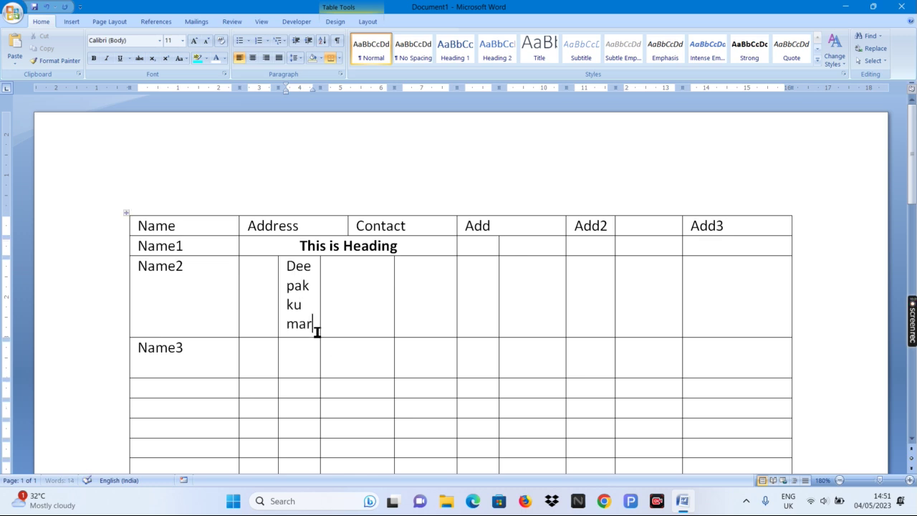
left_click(305, 376)
left_click_drag(313, 328, 304, 321)
left_click_drag(313, 328, 288, 281)
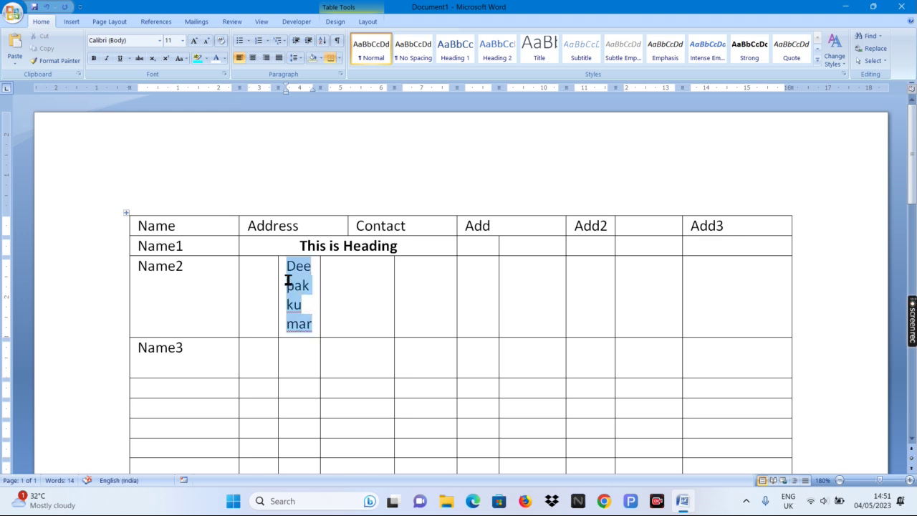
key("Delete")
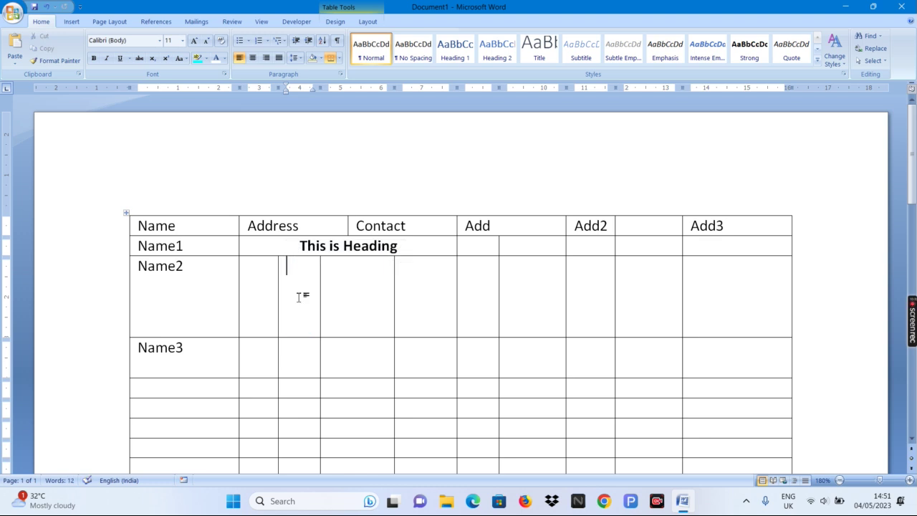
Step: Set the narrow cell beside Name2 to bottom-to-top text direction
right_click(299, 297)
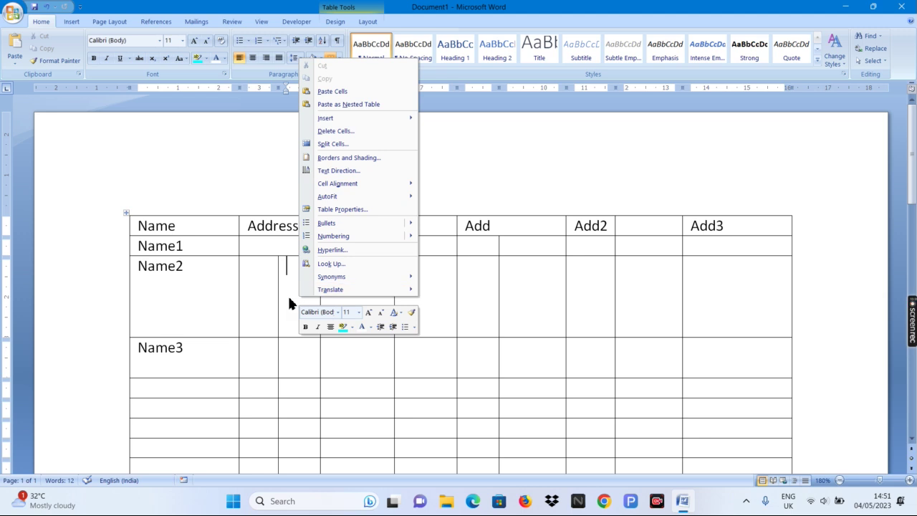
left_click(334, 174)
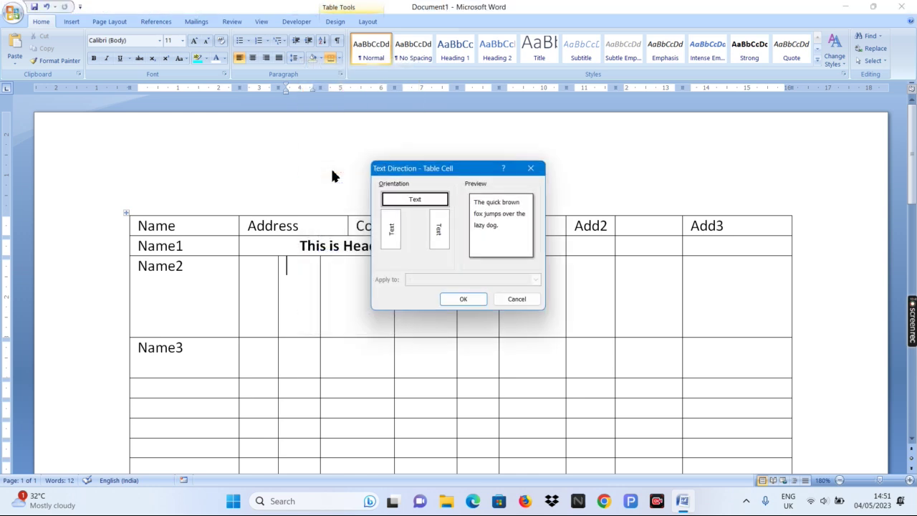
left_click(391, 230)
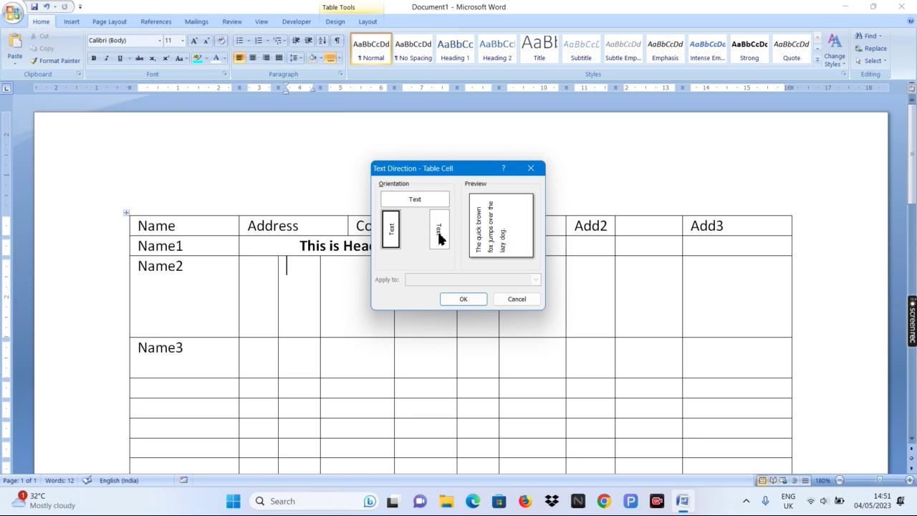
left_click(436, 234)
left_click(391, 236)
left_click(463, 299)
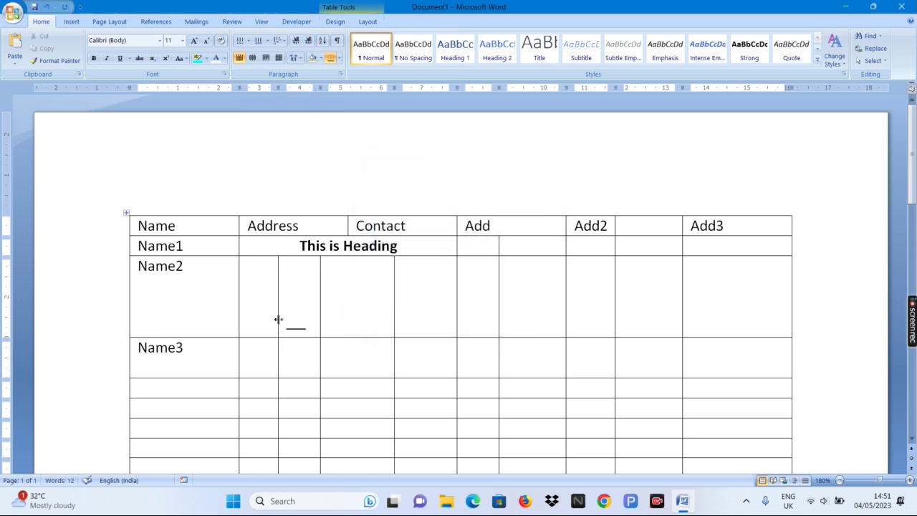
Step: Type 'Deepak' vertically, shorten the Name2 row slightly, and type 'deepak' in the next cell
key("Caps_Lock")
type("D")
key("Caps_Lock")
type("ep")
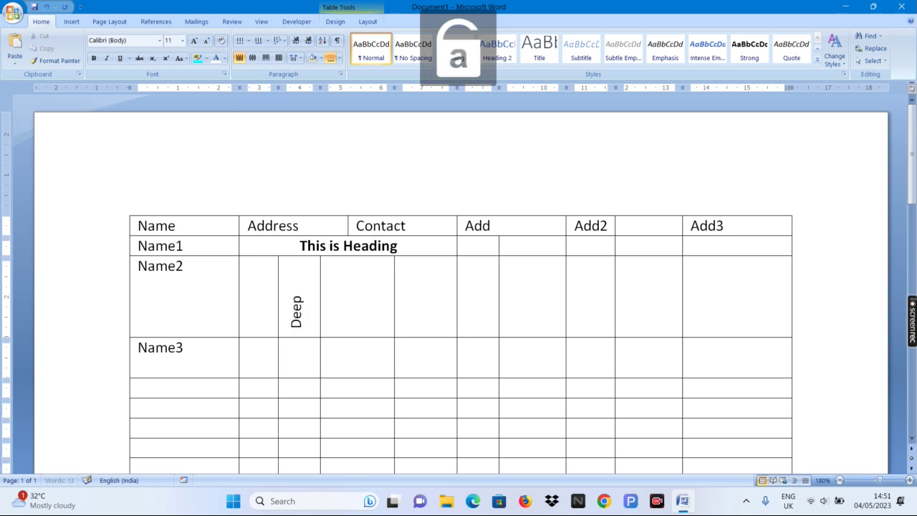
type("ak")
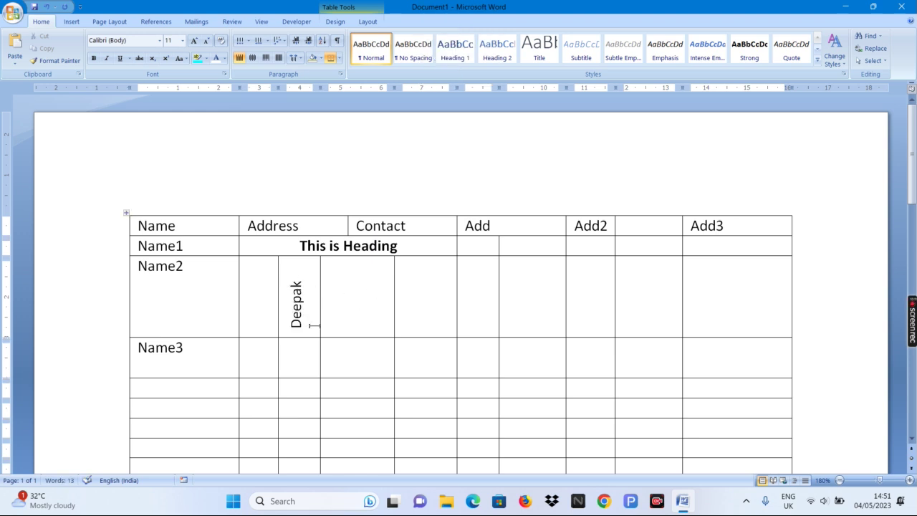
left_click_drag(290, 337, 290, 327)
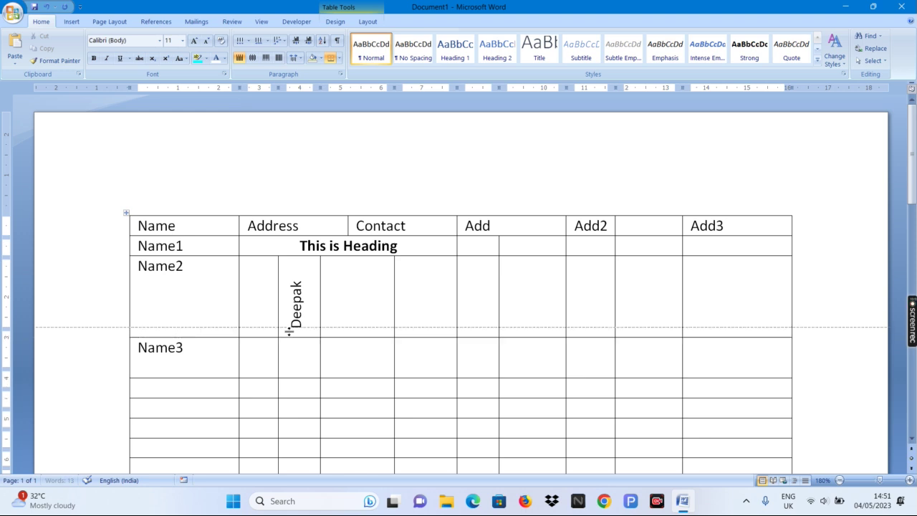
left_click(356, 297)
type("deepak")
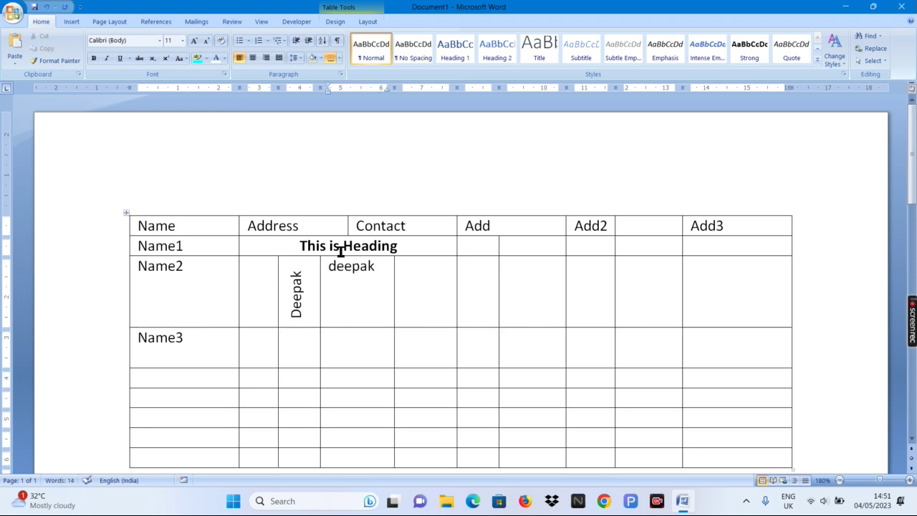
Step: Delete 'deepak' and set the remaining Name2 row cells to bottom-to-top text direction
left_click_drag(378, 269, 333, 270)
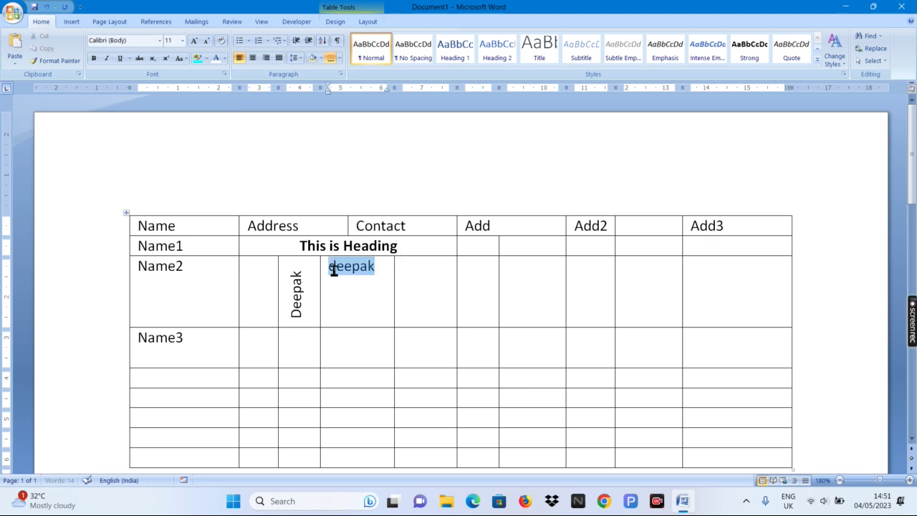
key("BackSpace")
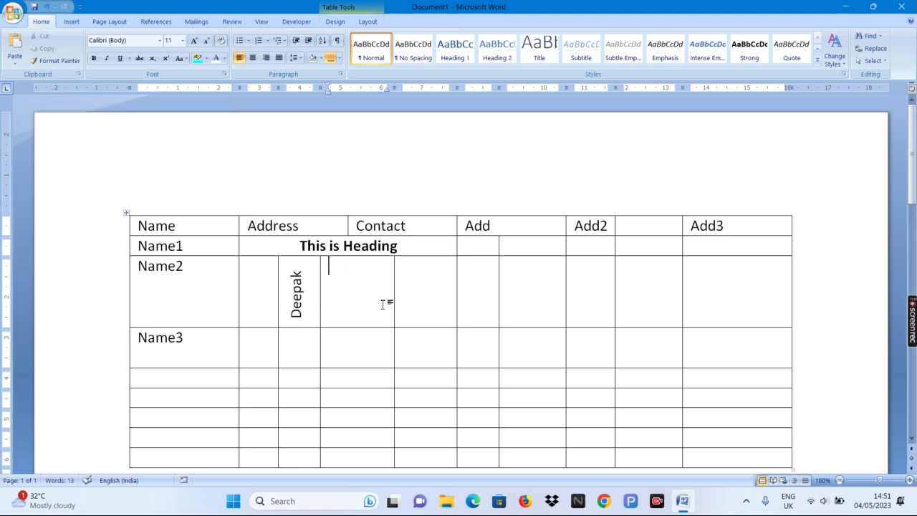
mouse_move(366, 292)
left_mouse_down()
mouse_move(544, 301)
mouse_move(749, 295)
left_mouse_up()
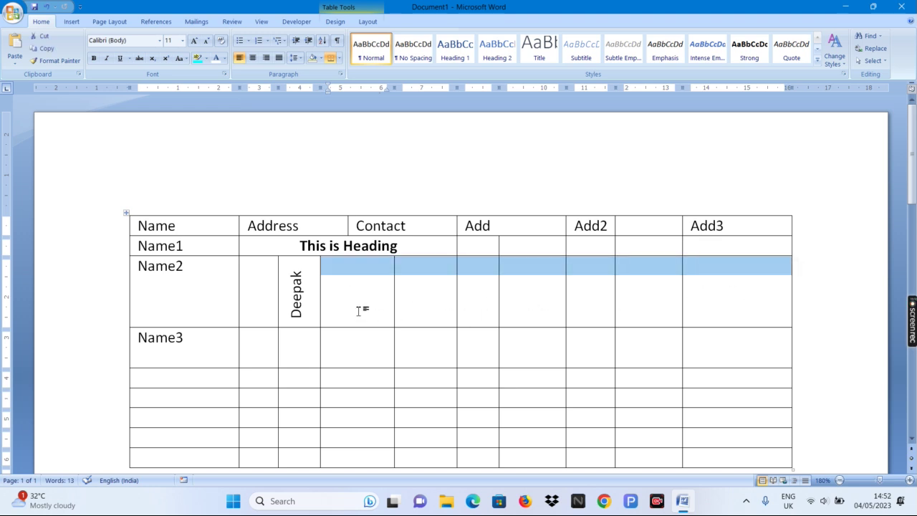
right_click(351, 269)
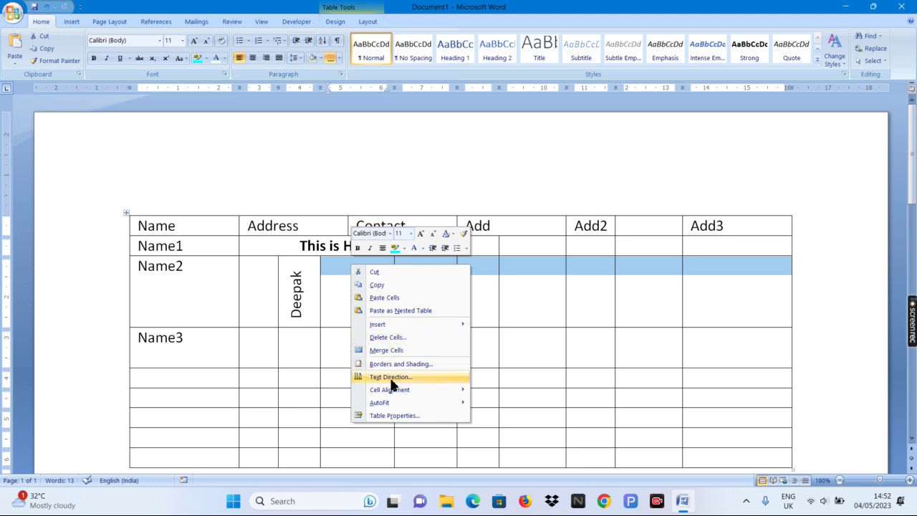
left_click(392, 377)
left_click(392, 230)
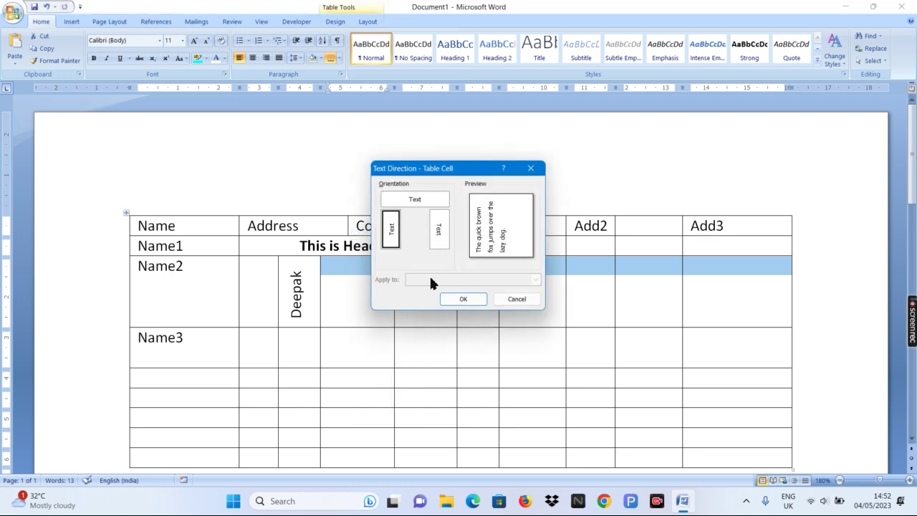
left_click(456, 300)
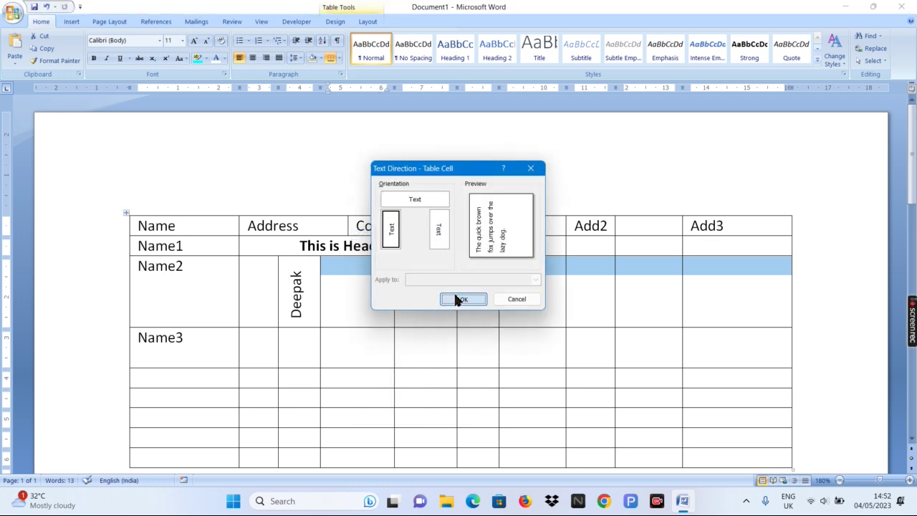
left_click(362, 295)
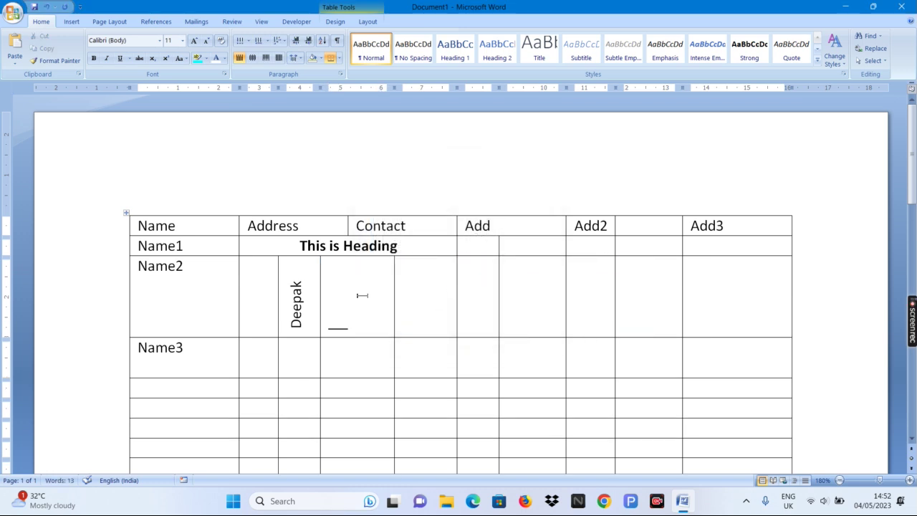
key("Caps_Lock")
key("Caps_Lock")
type("naveen")
left_click(474, 305)
type("deepak")
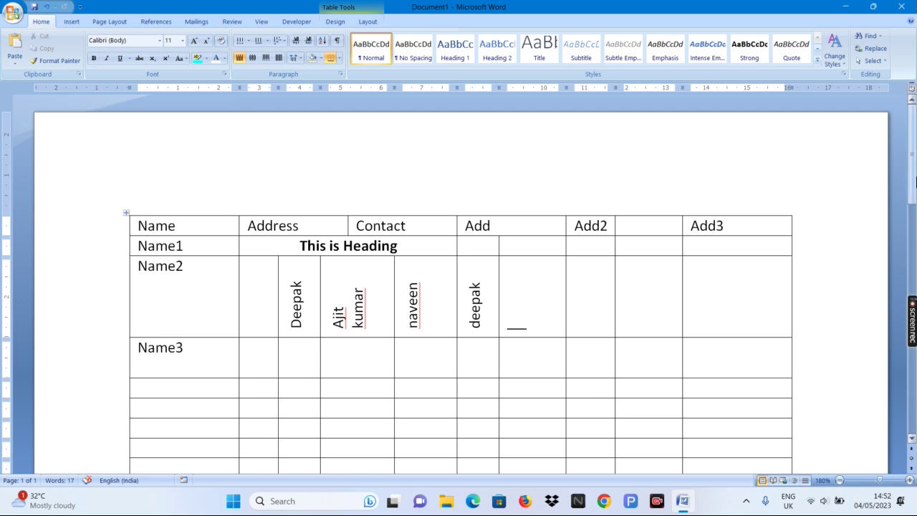
scroll(759, 218, "down", 3)
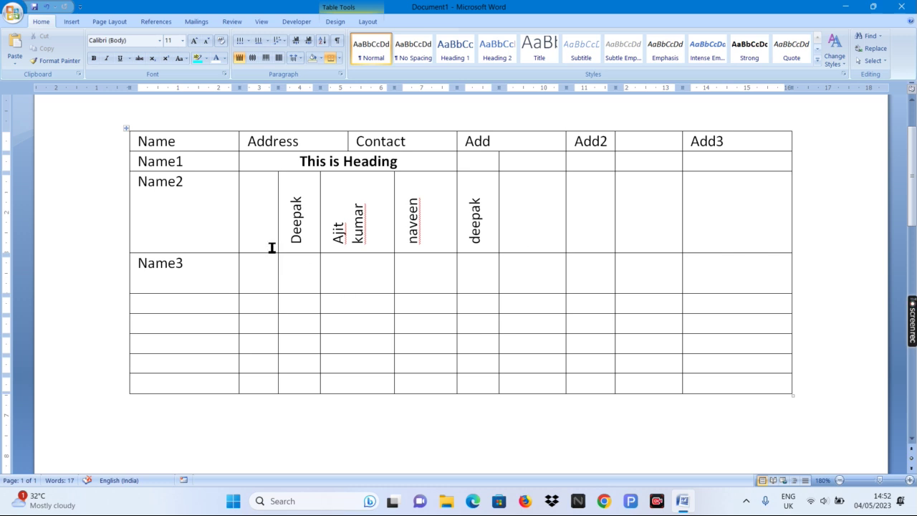
Step: Highlight the Address–Add3 header labels in turquoise, make them bold, and centre Add3
left_click_drag(251, 147, 720, 140)
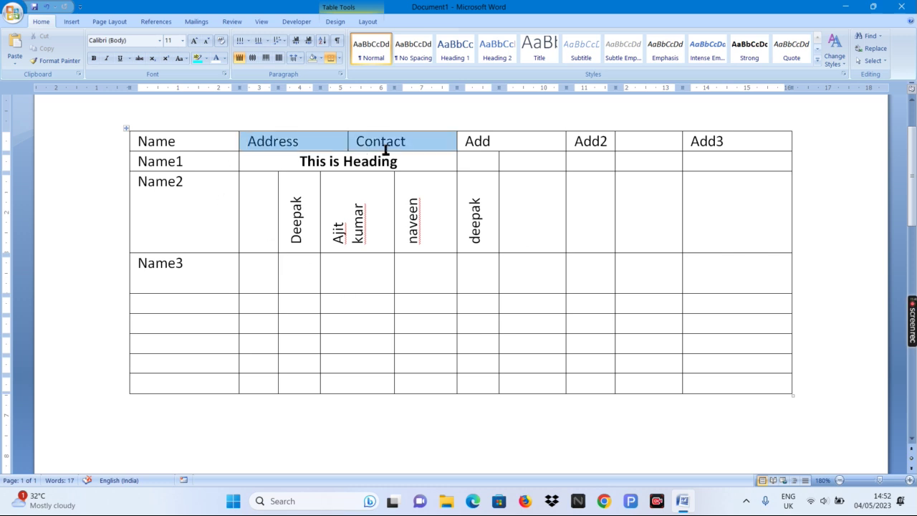
left_click(205, 58)
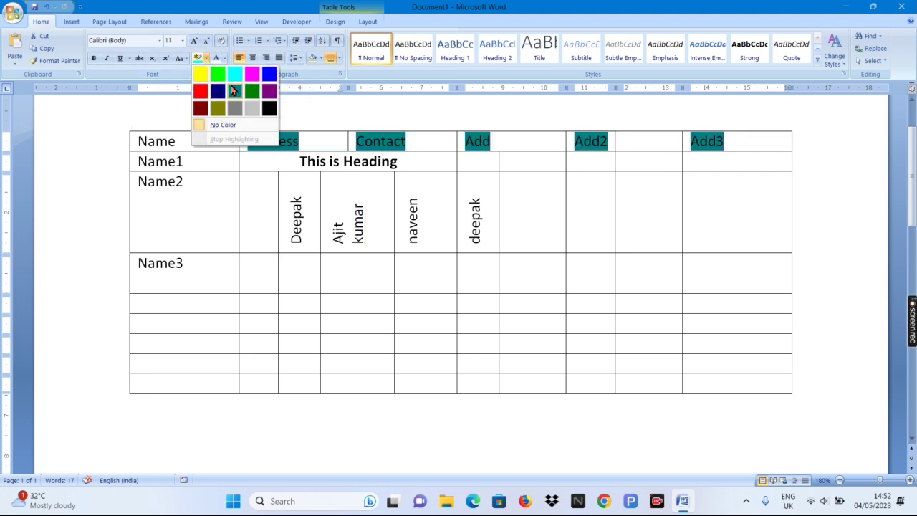
left_click(233, 75)
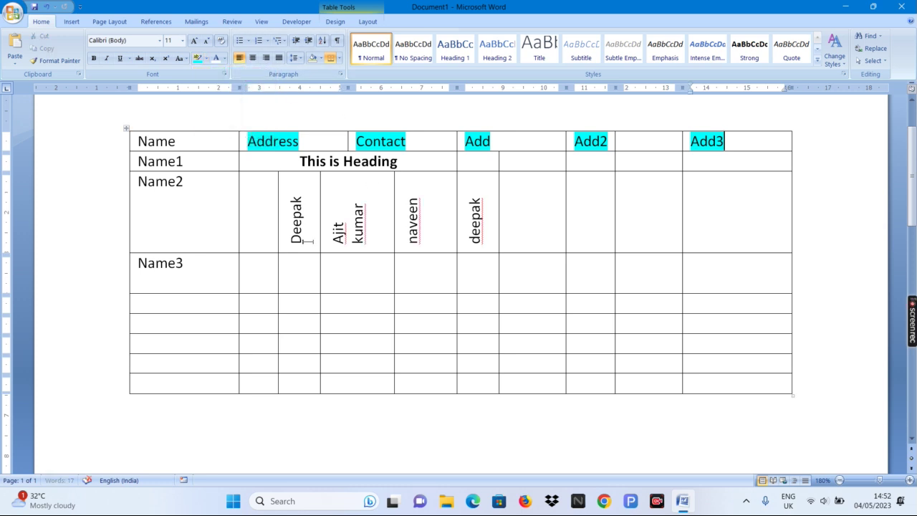
left_click(98, 61)
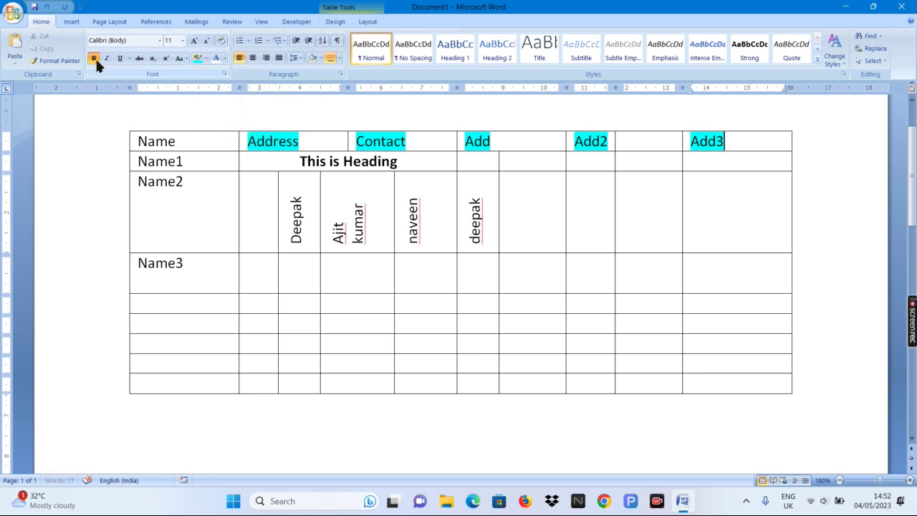
left_click(255, 57)
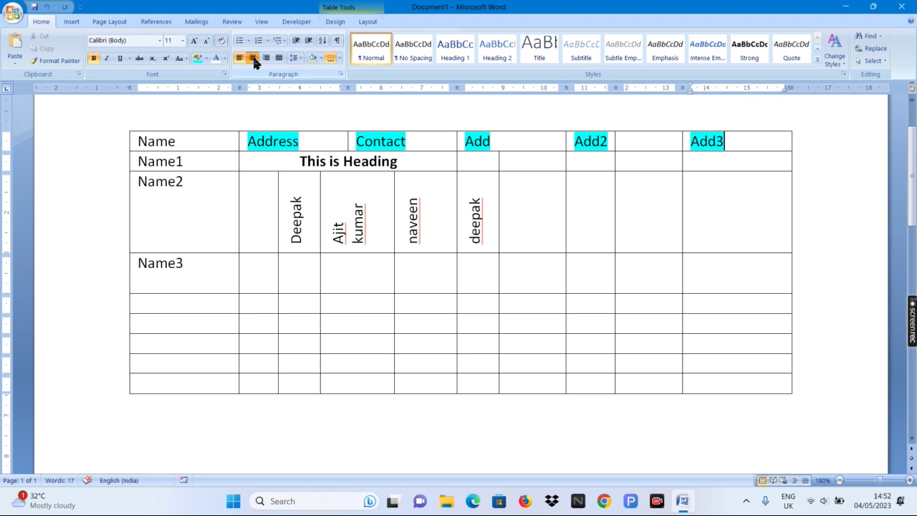
left_click(397, 227)
left_click(262, 140)
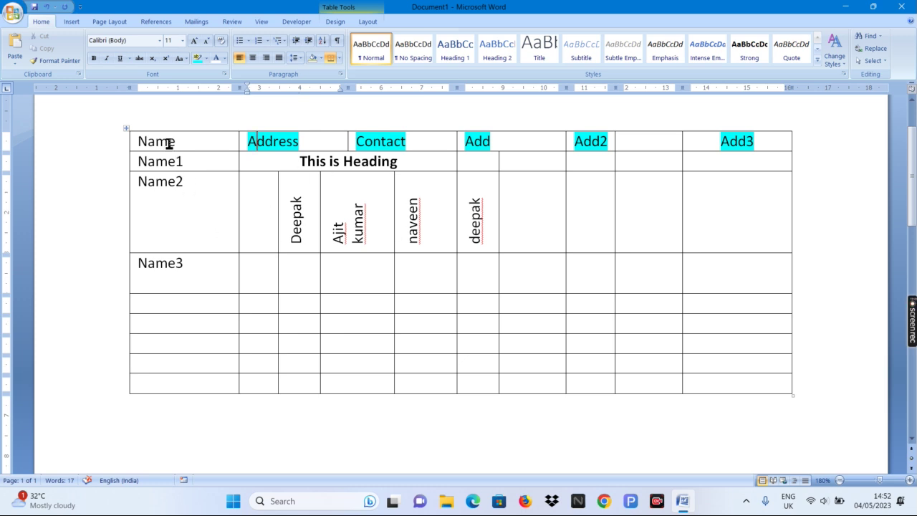
left_click_drag(170, 142, 166, 190)
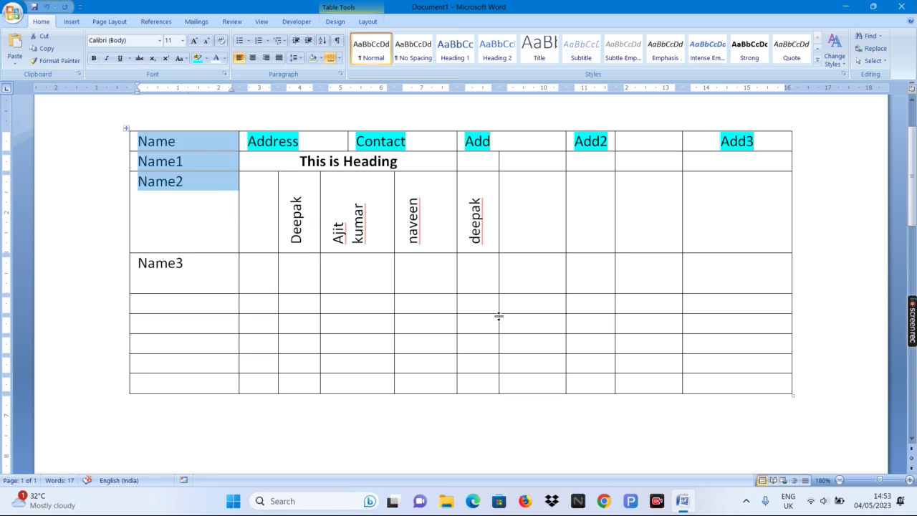
Step: Remove every table border by choosing Setting: None in Borders and Shading
left_click(804, 389)
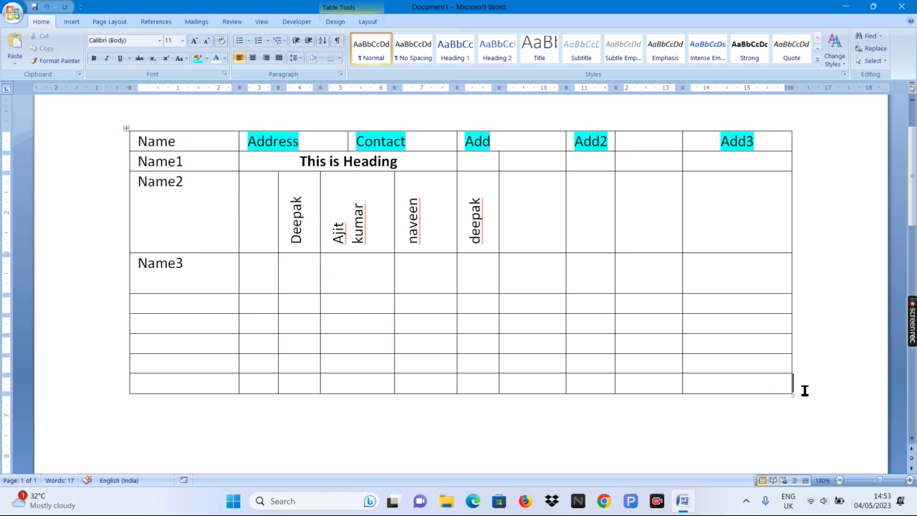
right_click(126, 133)
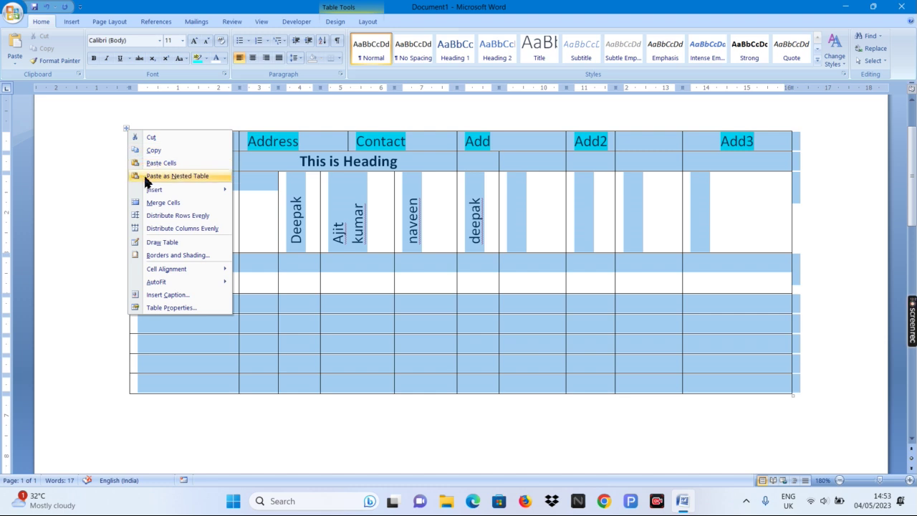
left_click(156, 257)
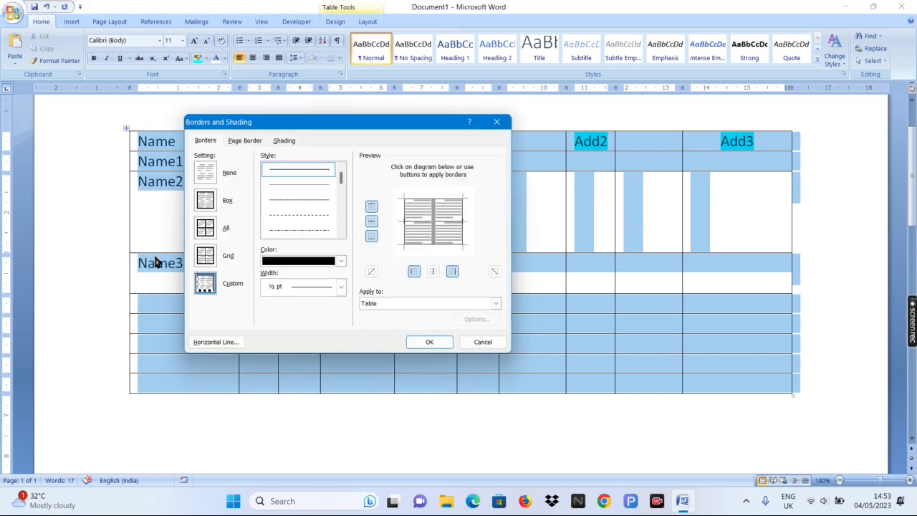
left_click(208, 175)
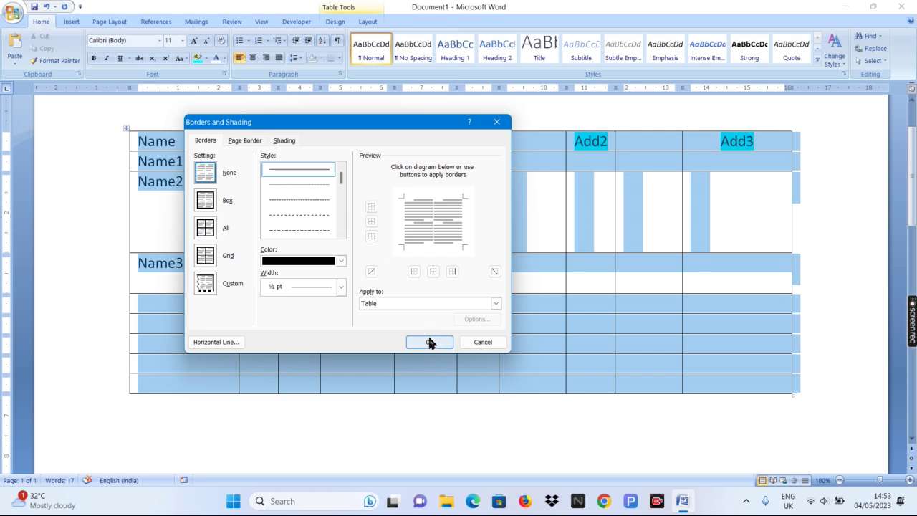
left_click(203, 140)
left_click(437, 344)
left_click(108, 296)
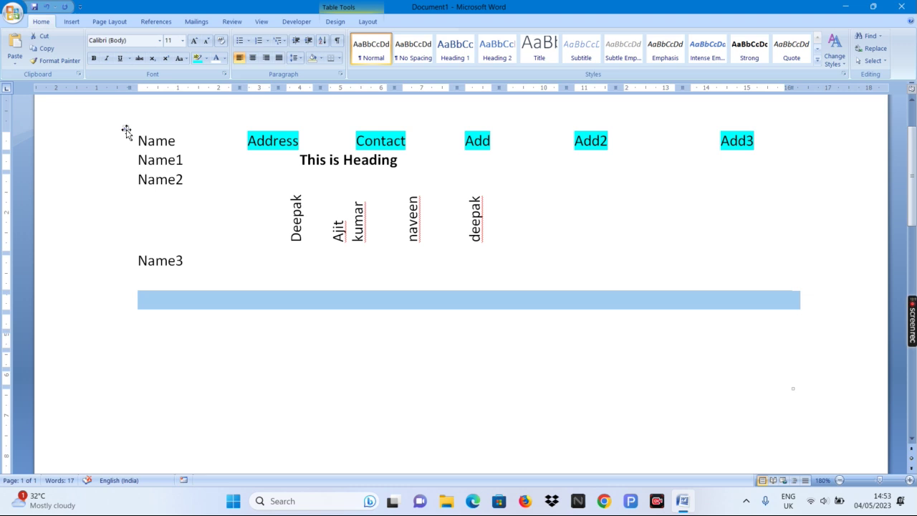
Step: Apply a Box border to the empty row below Name3 through Borders and Shading
right_click(126, 131)
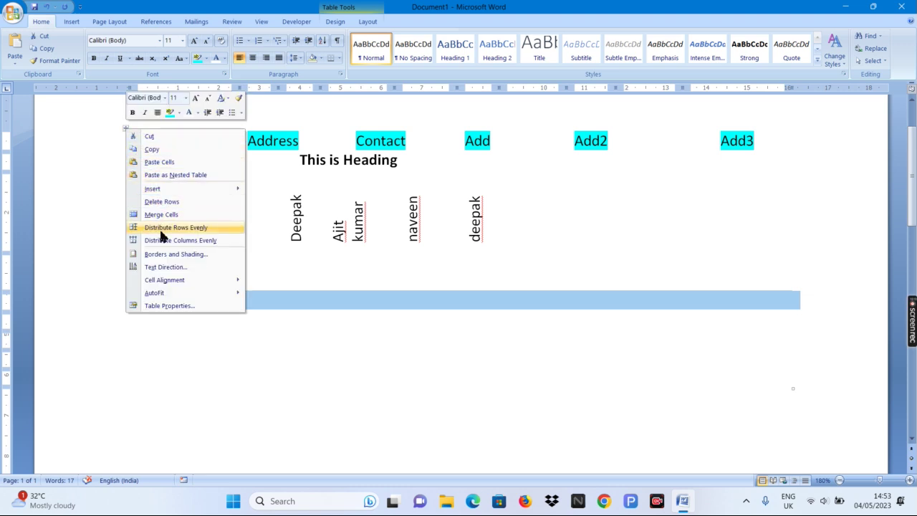
left_click(171, 256)
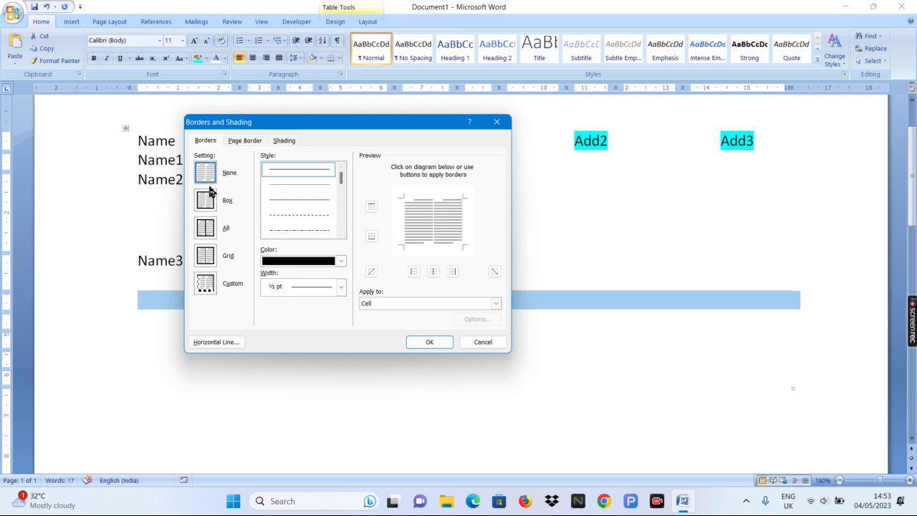
left_click(204, 143)
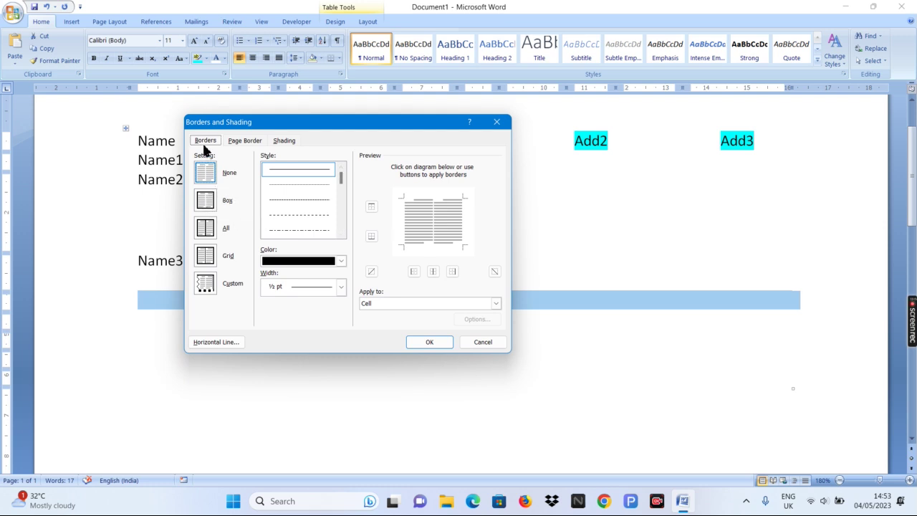
left_click(205, 201)
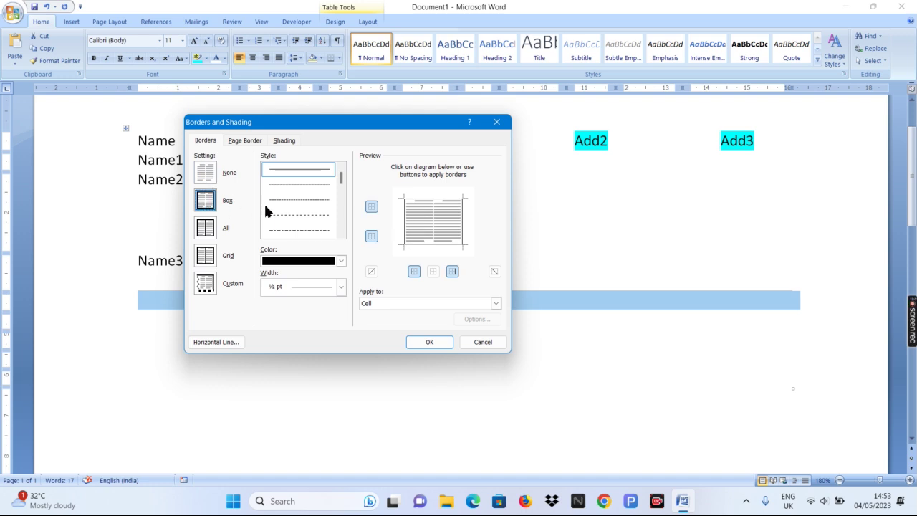
left_click(429, 342)
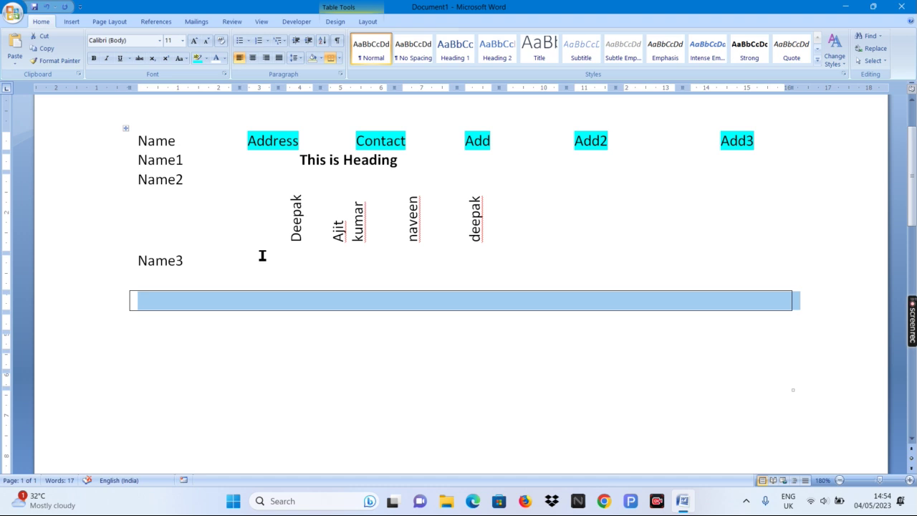
key("ctrl+a")
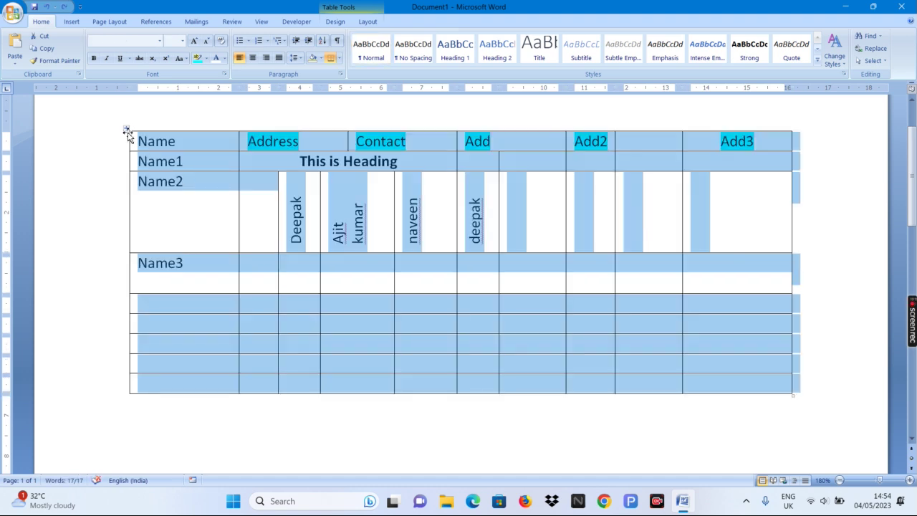
Step: Apply borders to every table cell using the All setting in Borders and Shading
right_click(127, 133)
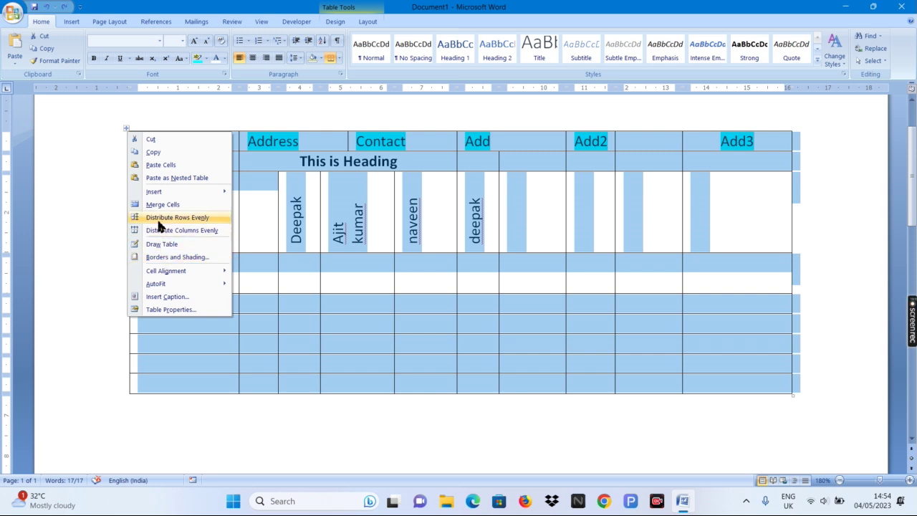
left_click(163, 258)
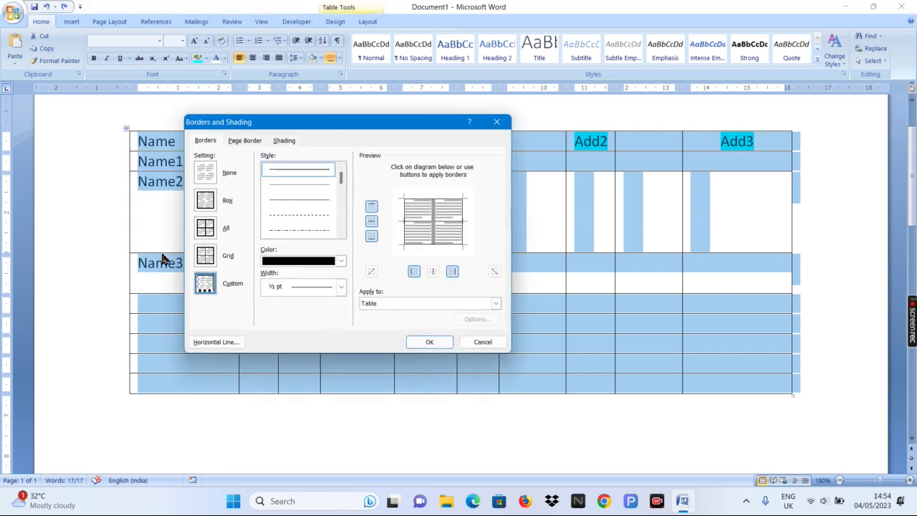
left_click(211, 207)
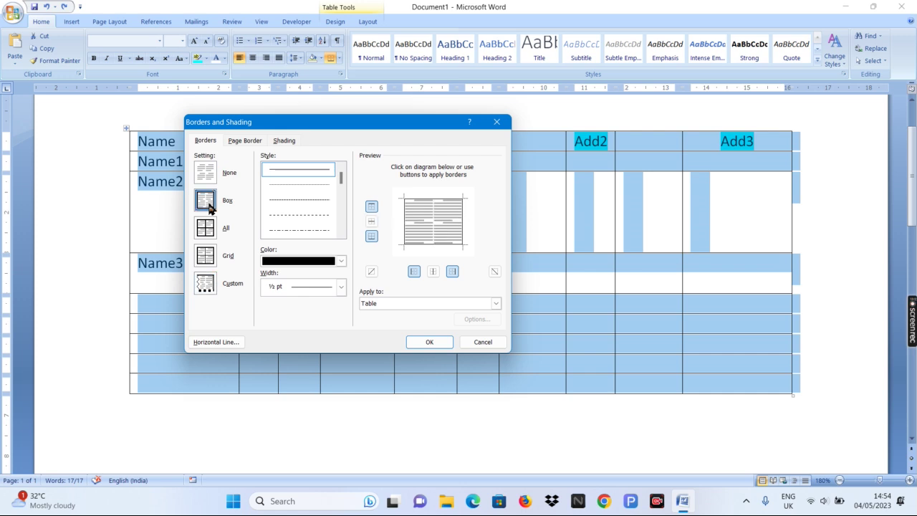
left_click(207, 232)
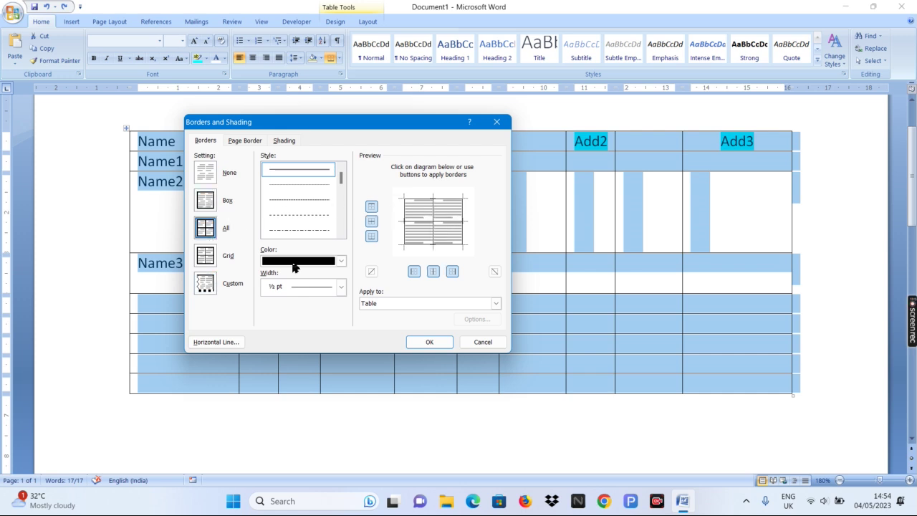
left_click(430, 342)
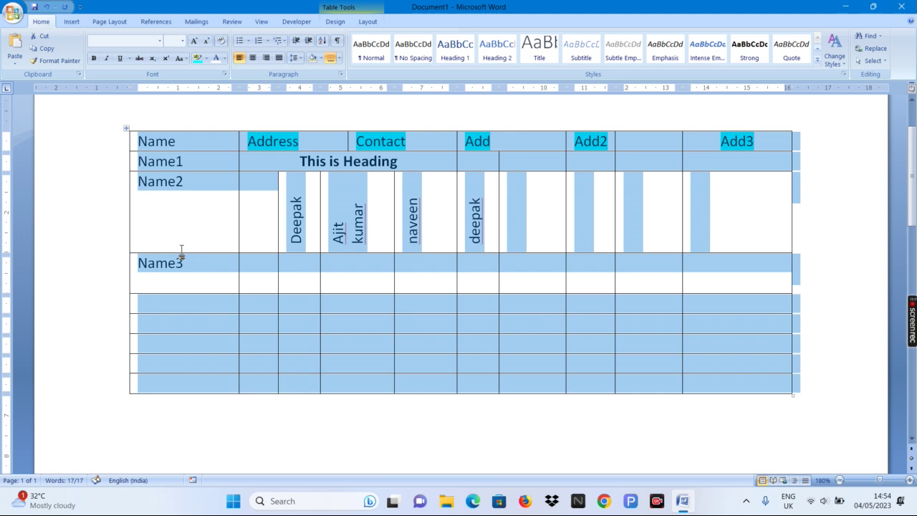
left_click(180, 248)
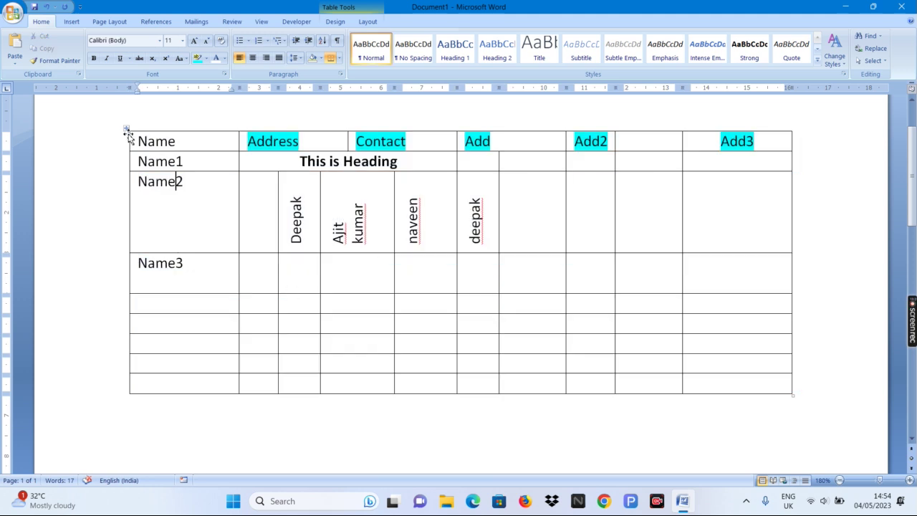
Step: Switch the table to the Box setting so only an outer border remains
right_click(127, 133)
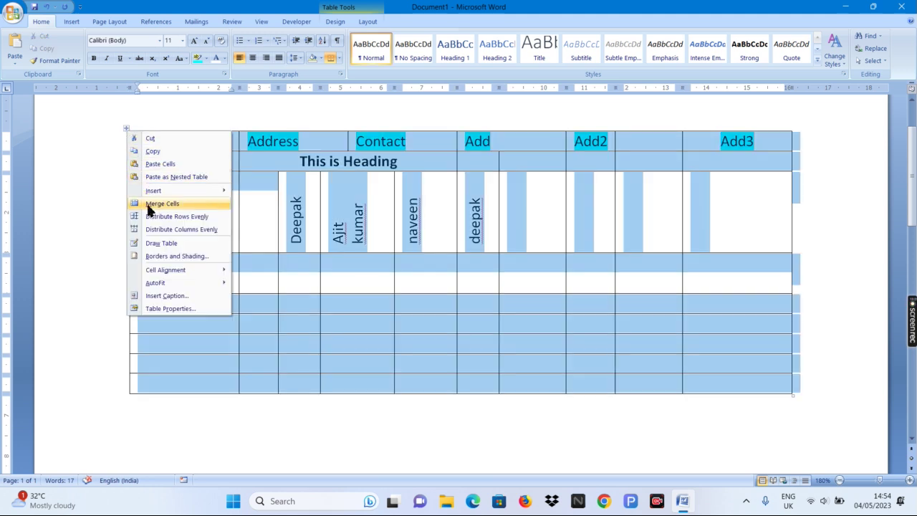
left_click(163, 258)
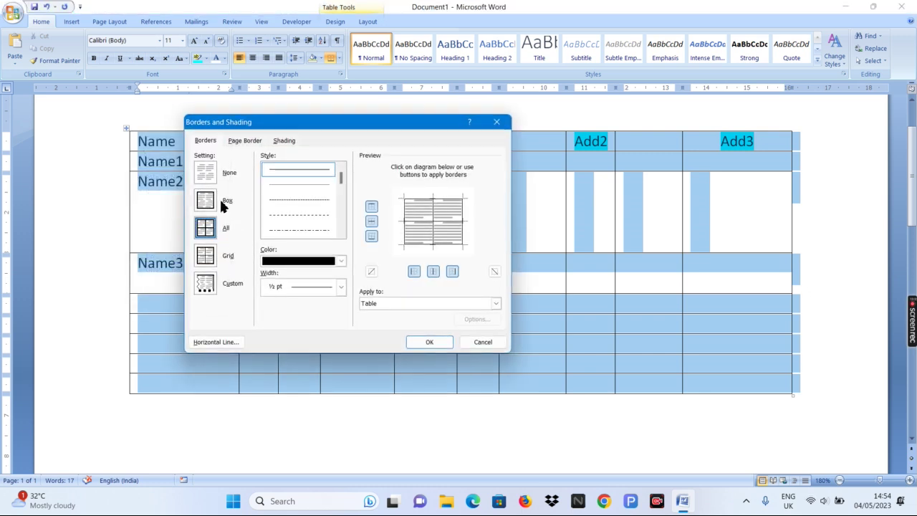
left_click(206, 200)
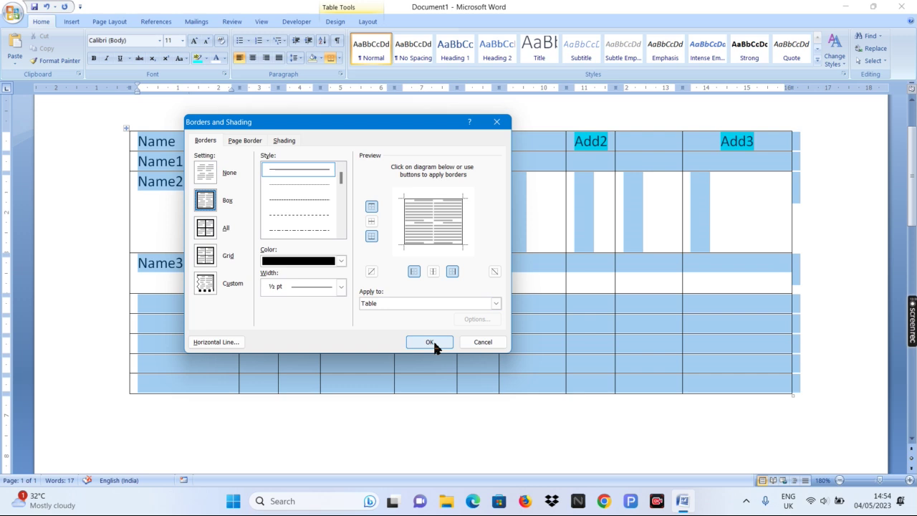
left_click(436, 343)
left_click(437, 430)
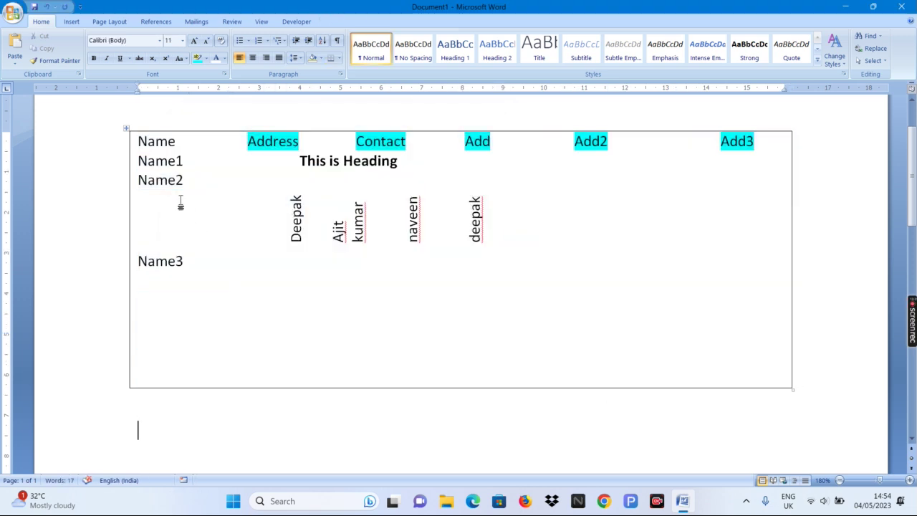
Step: Select the table text and restore the full cell gridlines on every cell
mouse_move(139, 141)
left_mouse_down()
mouse_move(697, 248)
mouse_move(681, 127)
left_mouse_up()
left_click(362, 296)
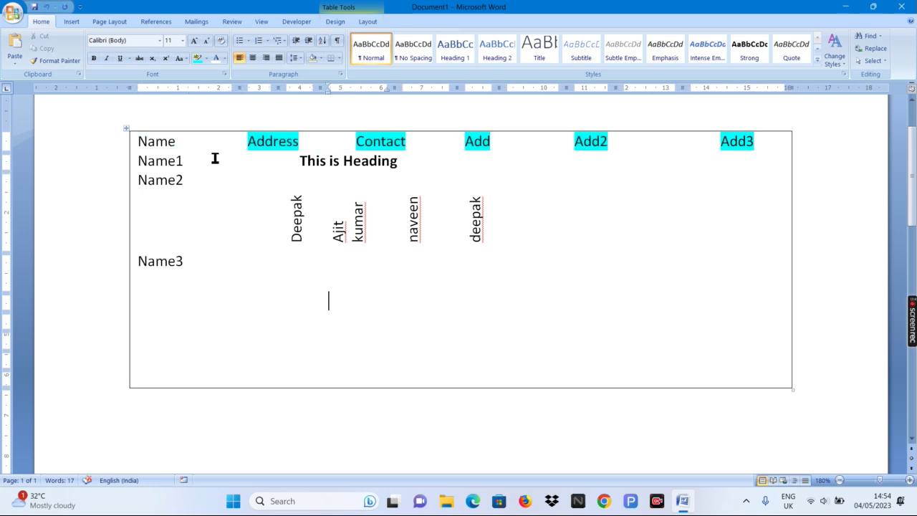
key("ctrl+a")
left_click(182, 221)
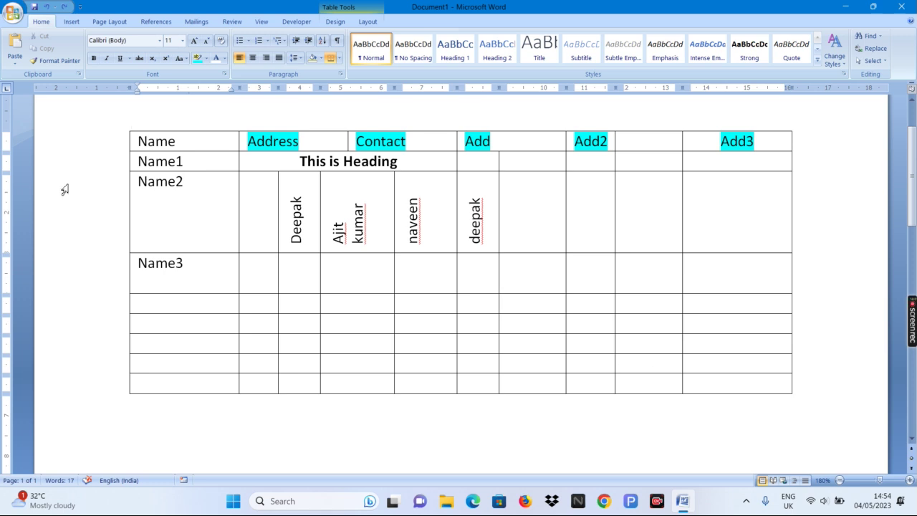
Step: Try AutoFit to Contents on the table, check the Name to Add2 cells, then undo it
right_click(126, 132)
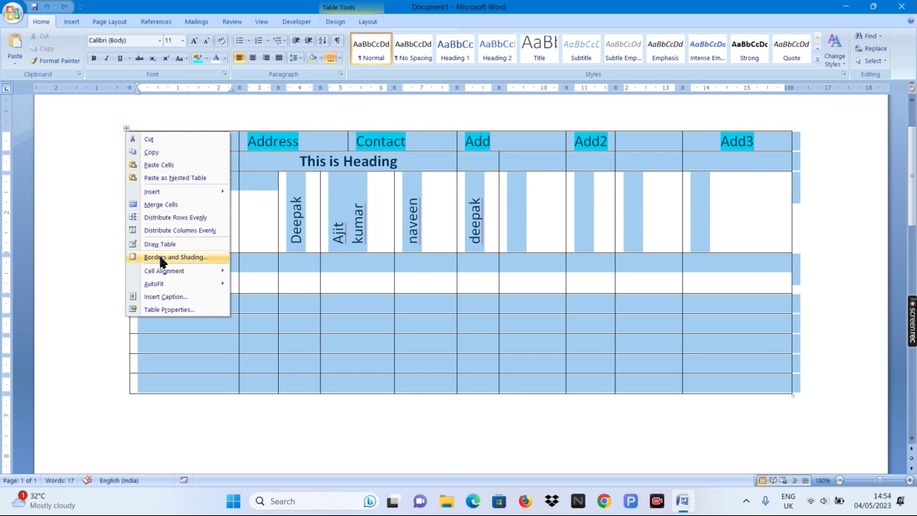
mouse_move(154, 284)
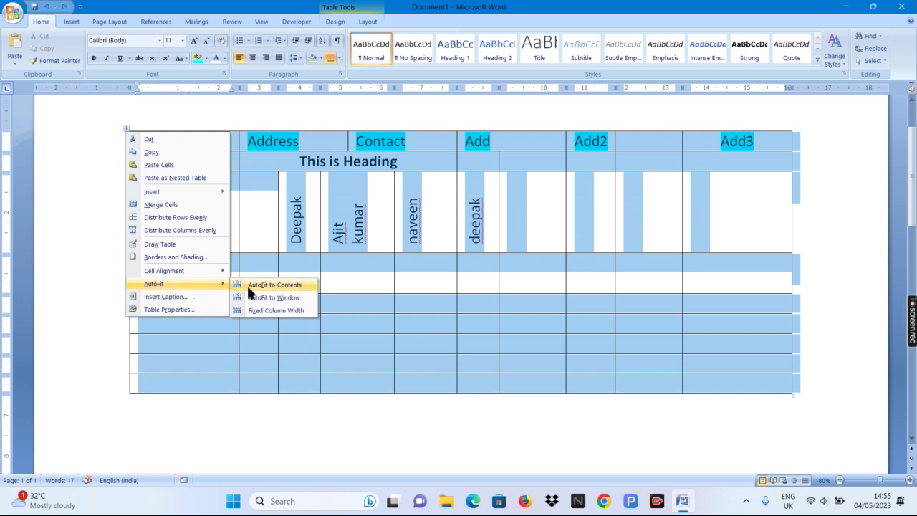
left_click(278, 287)
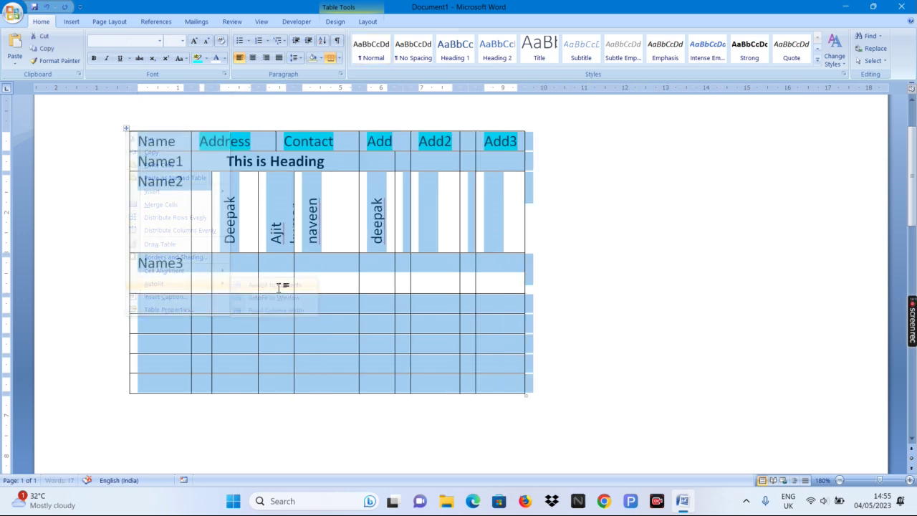
left_click(559, 238)
mouse_move(168, 141)
left_mouse_down()
mouse_move(425, 196)
mouse_move(500, 396)
mouse_move(478, 162)
mouse_move(402, 159)
left_mouse_up()
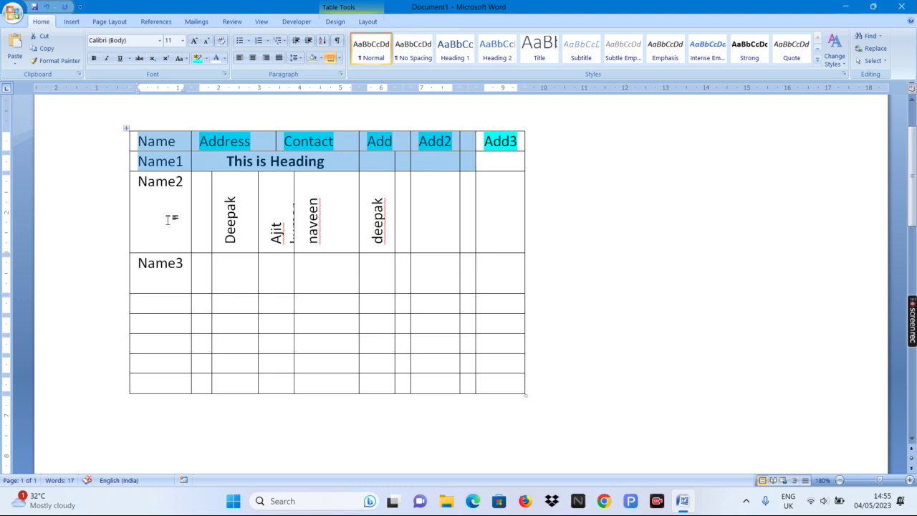
left_click(629, 355)
key("ctrl+z")
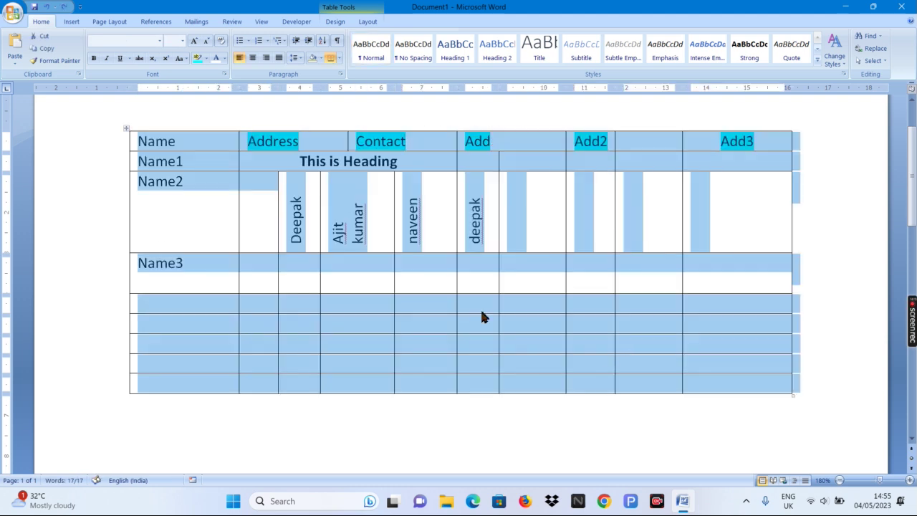
Step: Stretch the table with AutoFit to Window, then shrink it again with AutoFit to Contents
right_click(126, 129)
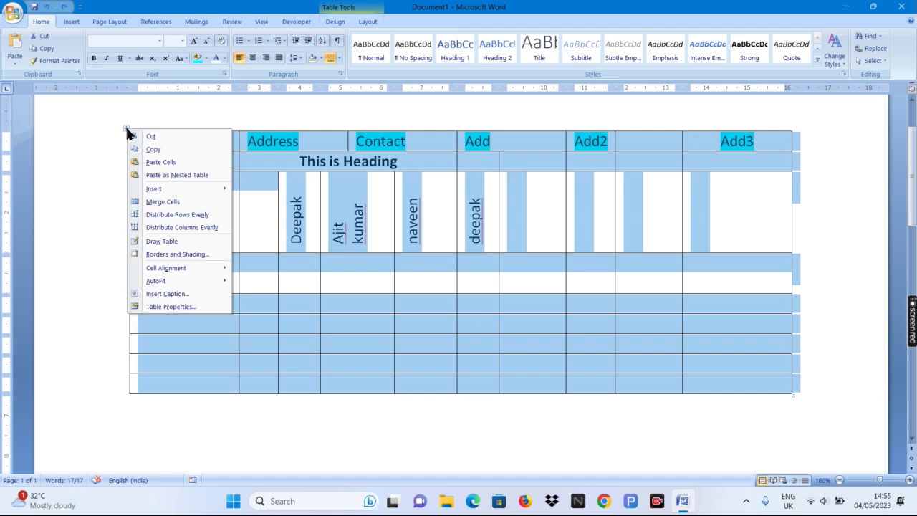
mouse_move(156, 281)
left_click(280, 298)
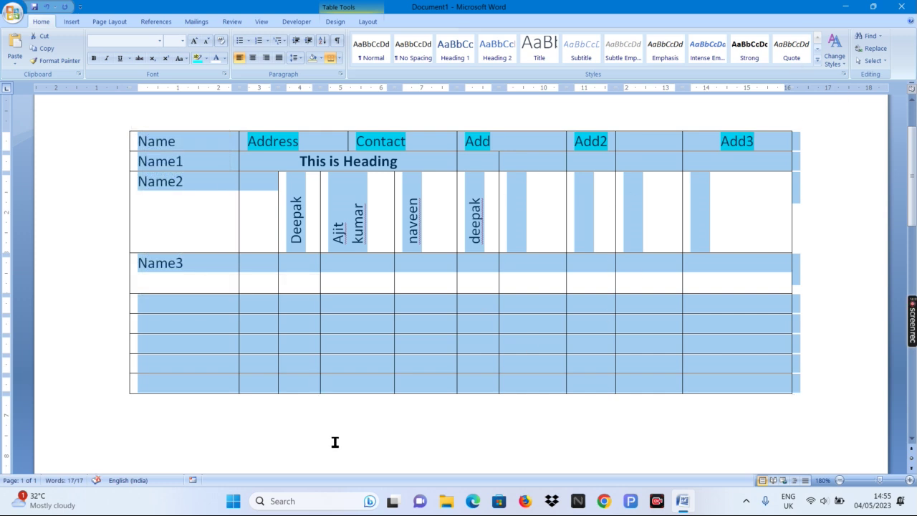
right_click(130, 129)
mouse_move(158, 279)
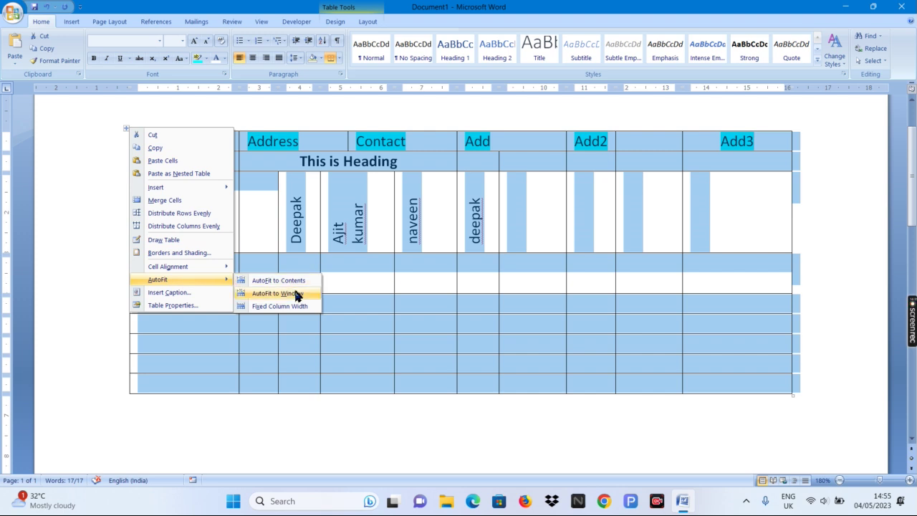
left_click(284, 283)
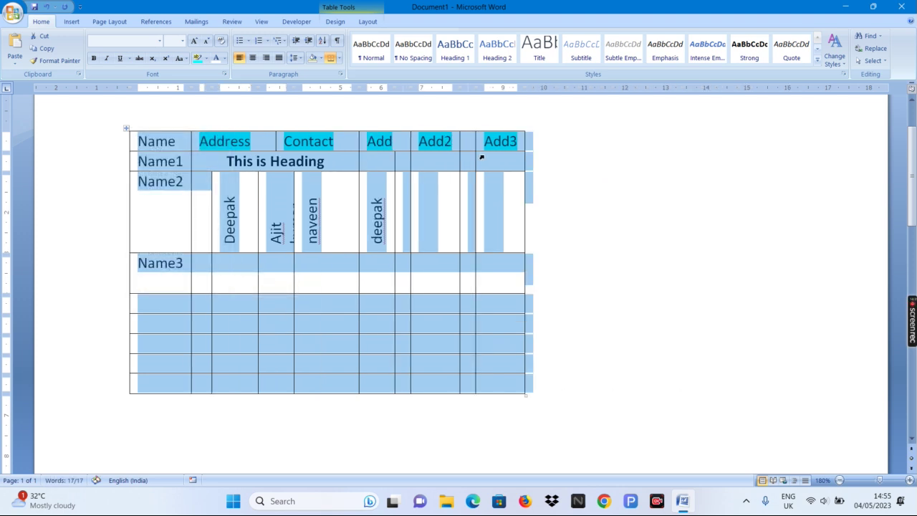
left_click(581, 201)
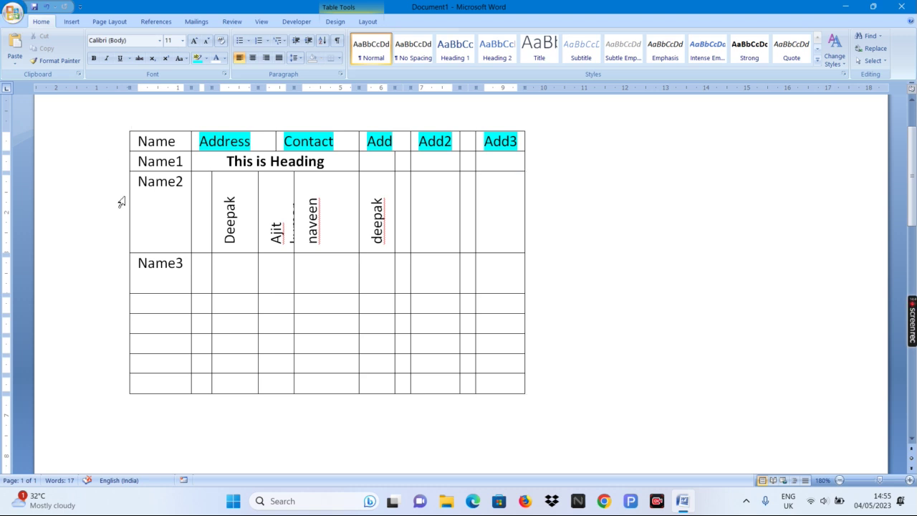
left_click(8, 18)
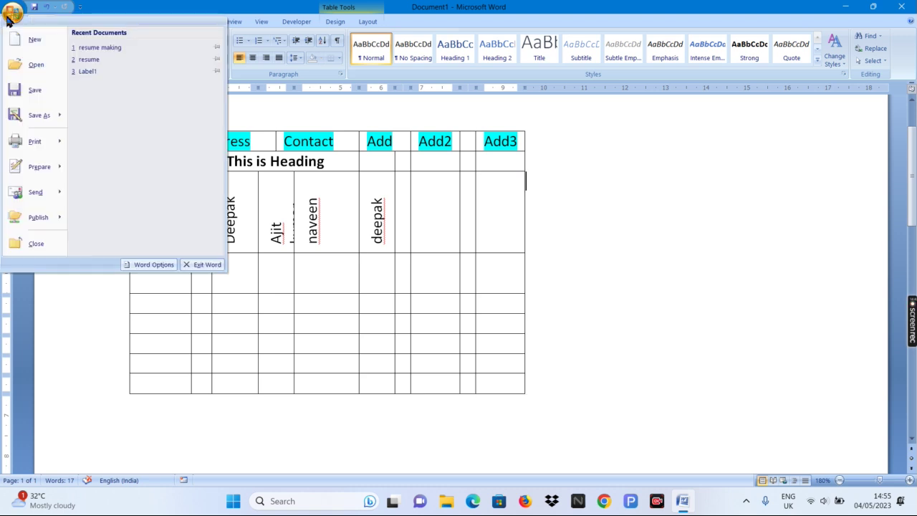
mouse_move(34, 141)
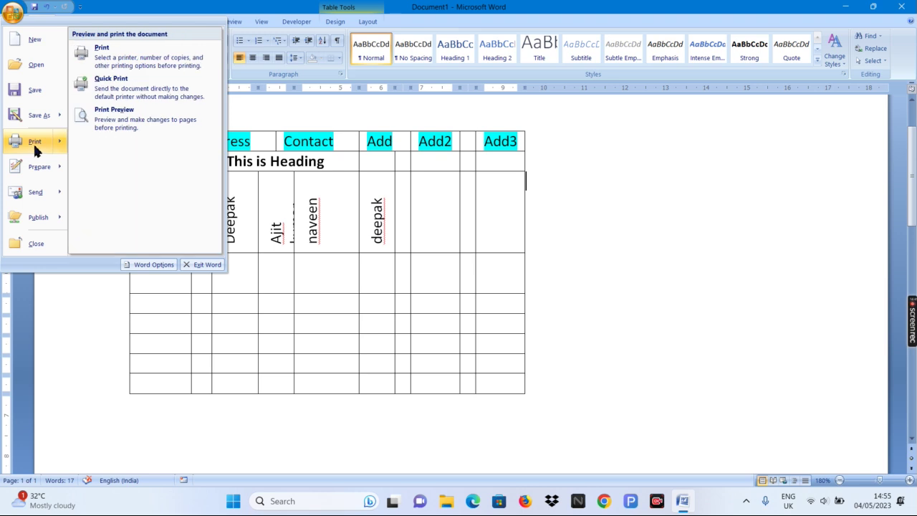
left_click(115, 175)
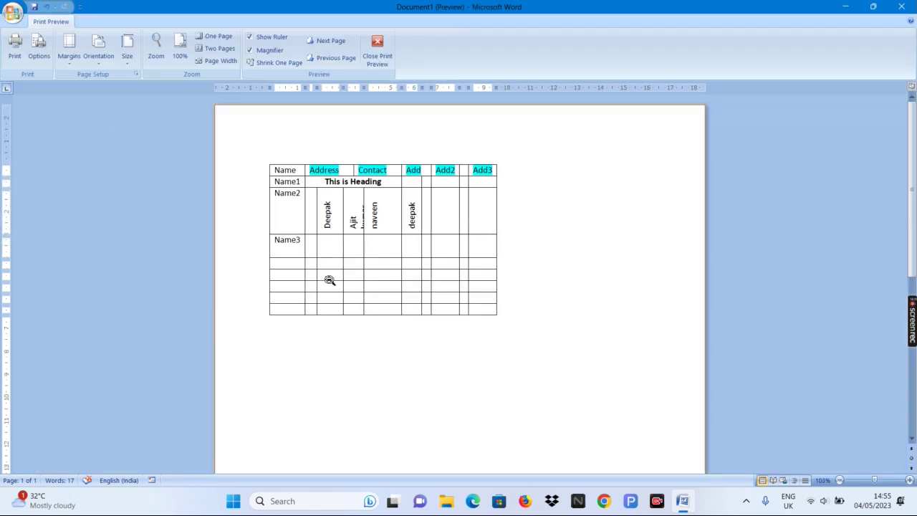
left_click(377, 45)
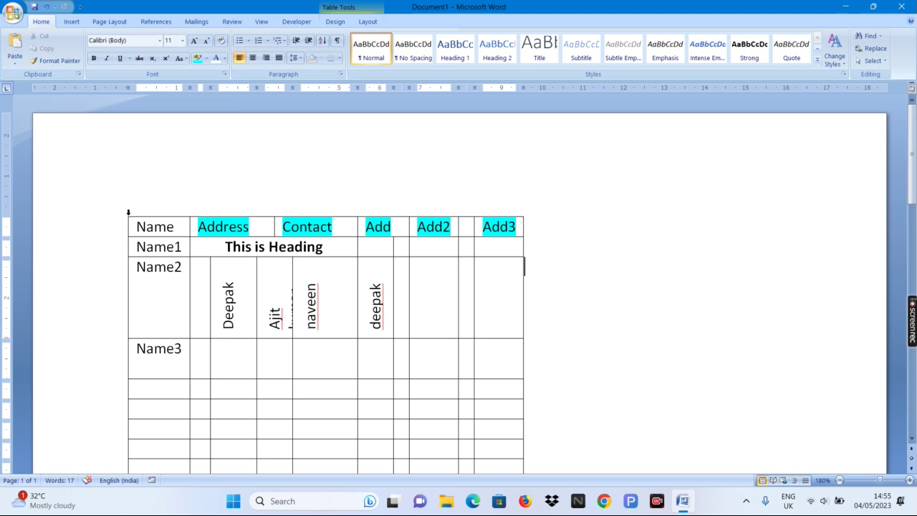
Step: Select the header row and try centring its text, then return it to left alignment
mouse_move(159, 226)
left_click(126, 225)
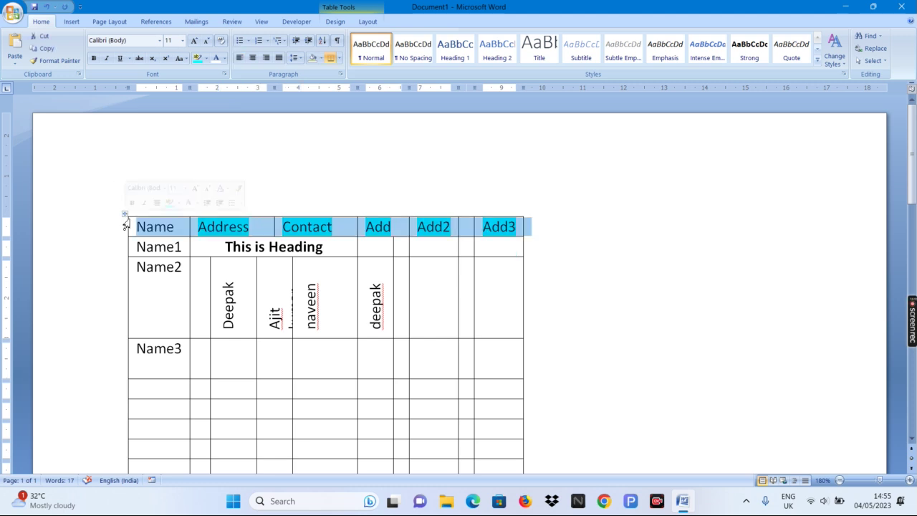
key("ctrl+e")
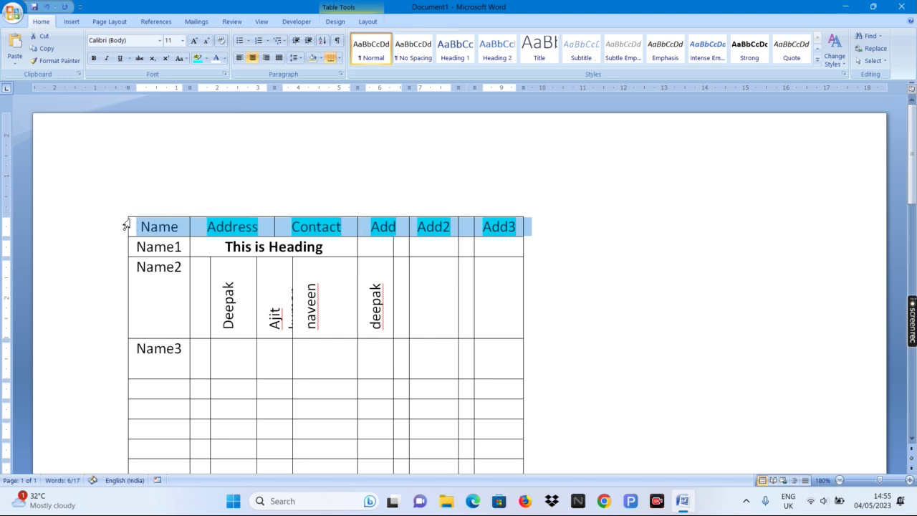
key("ctrl+l")
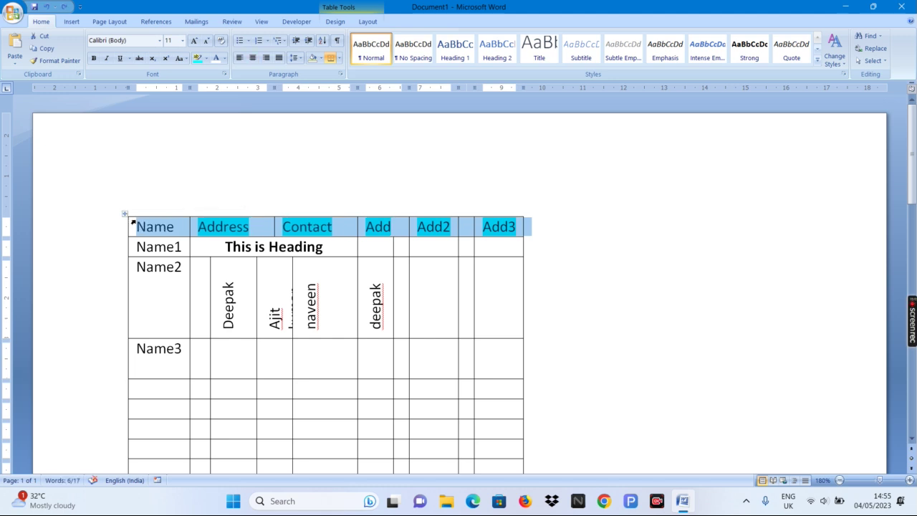
Step: Set the table's alignment to Center in Table Properties and confirm
right_click(126, 218)
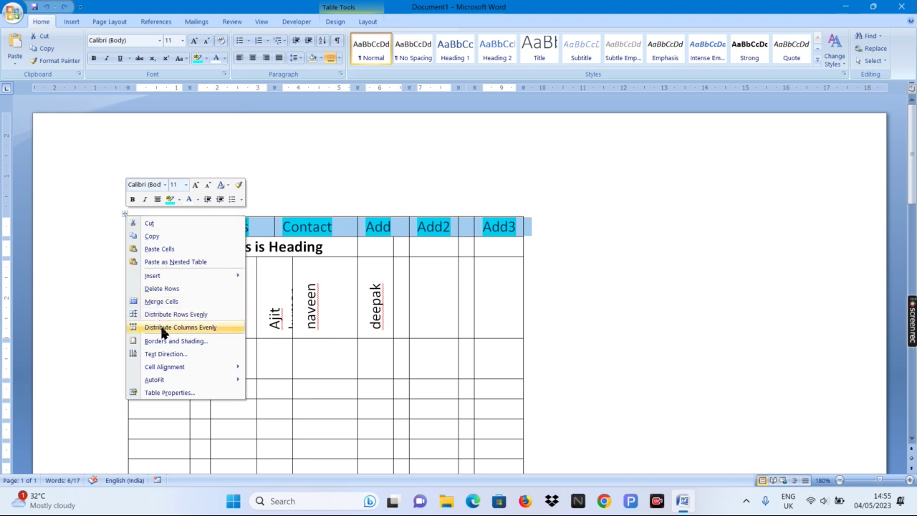
left_click(171, 398)
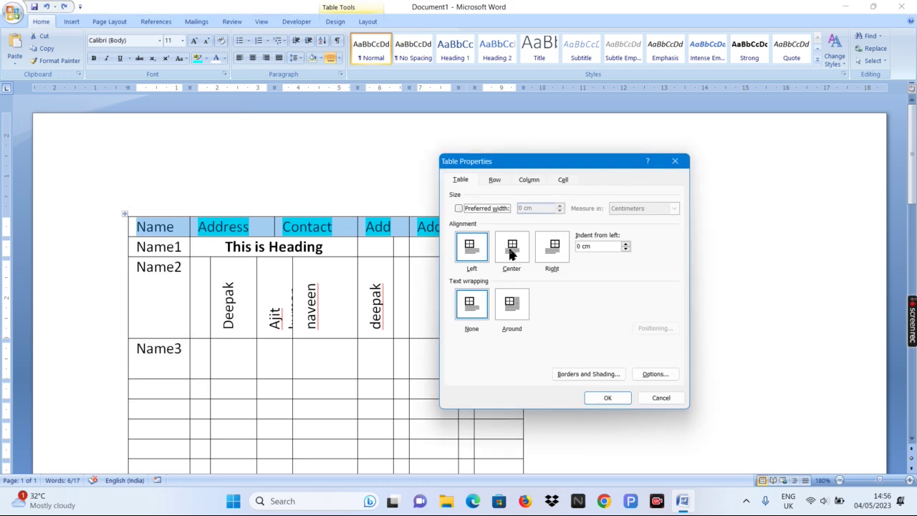
left_click(460, 182)
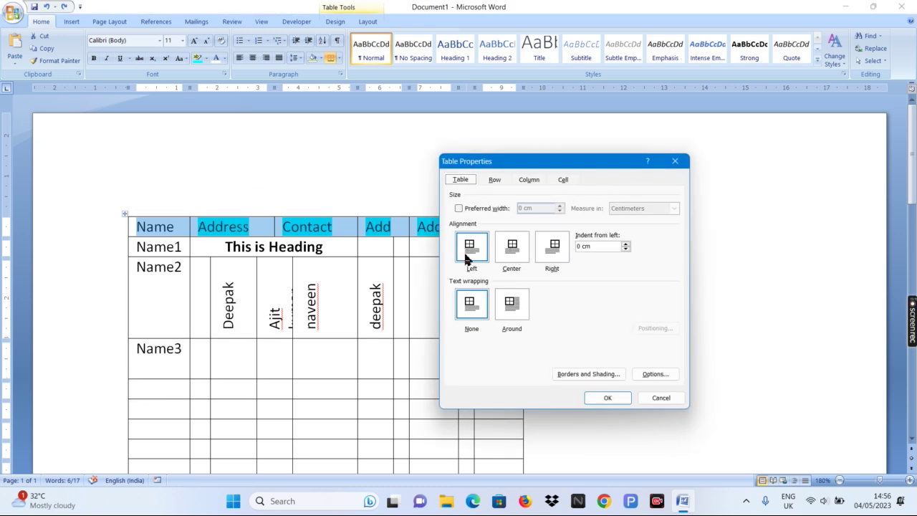
left_click(512, 255)
left_click(552, 255)
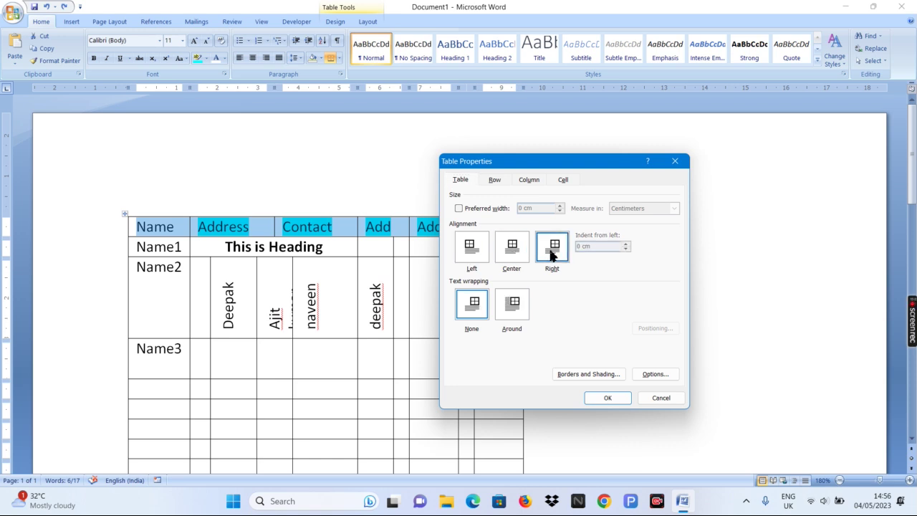
left_click(513, 256)
left_click(613, 402)
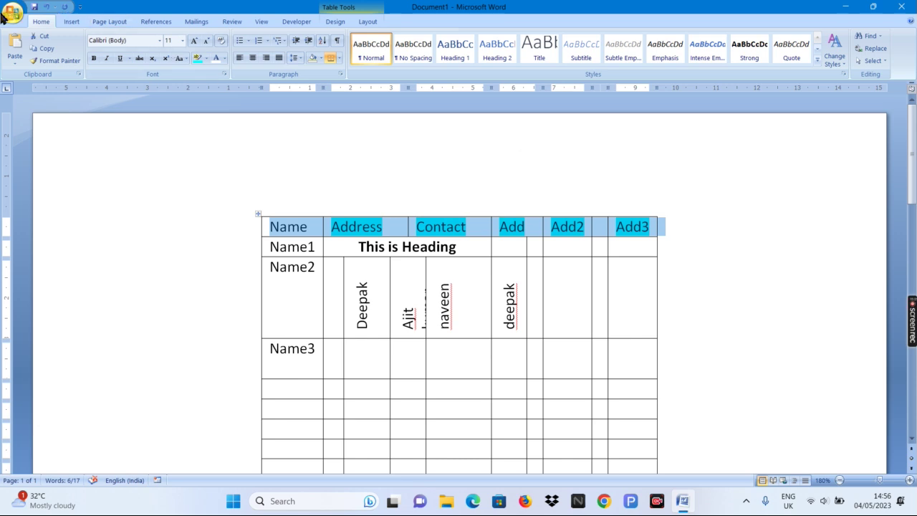
Step: Show the document in Print Preview at 100% zoom
left_click(13, 14)
mouse_move(35, 141)
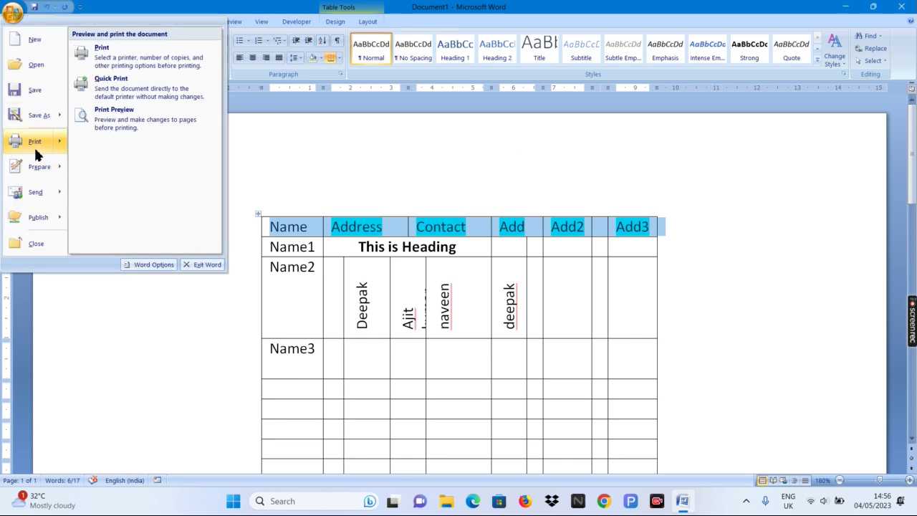
left_click(116, 124)
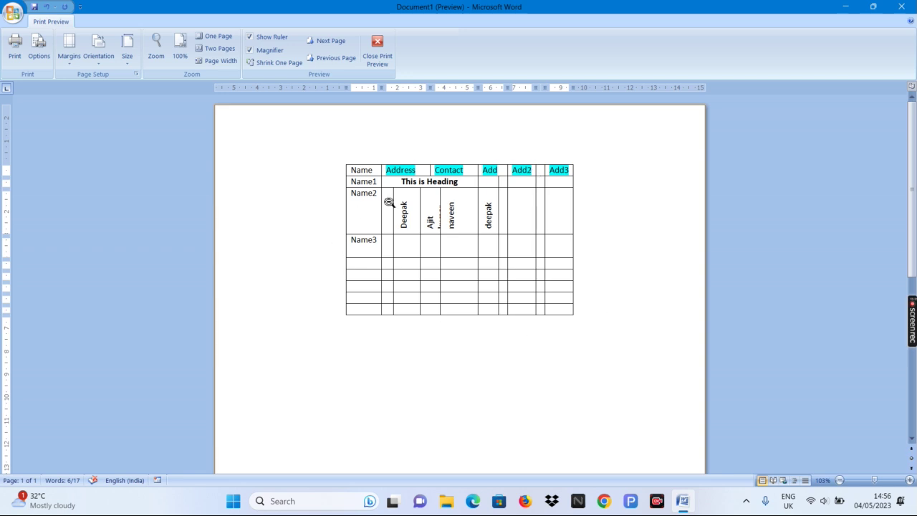
left_click(482, 280)
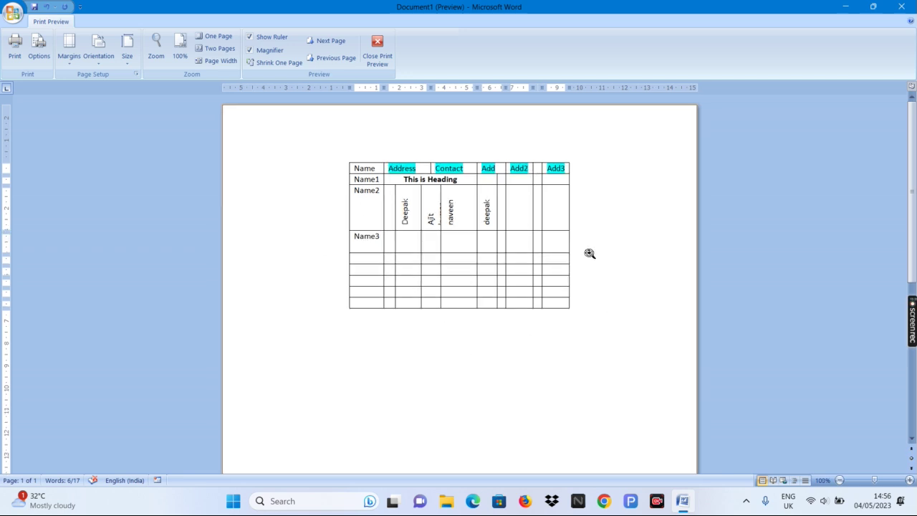